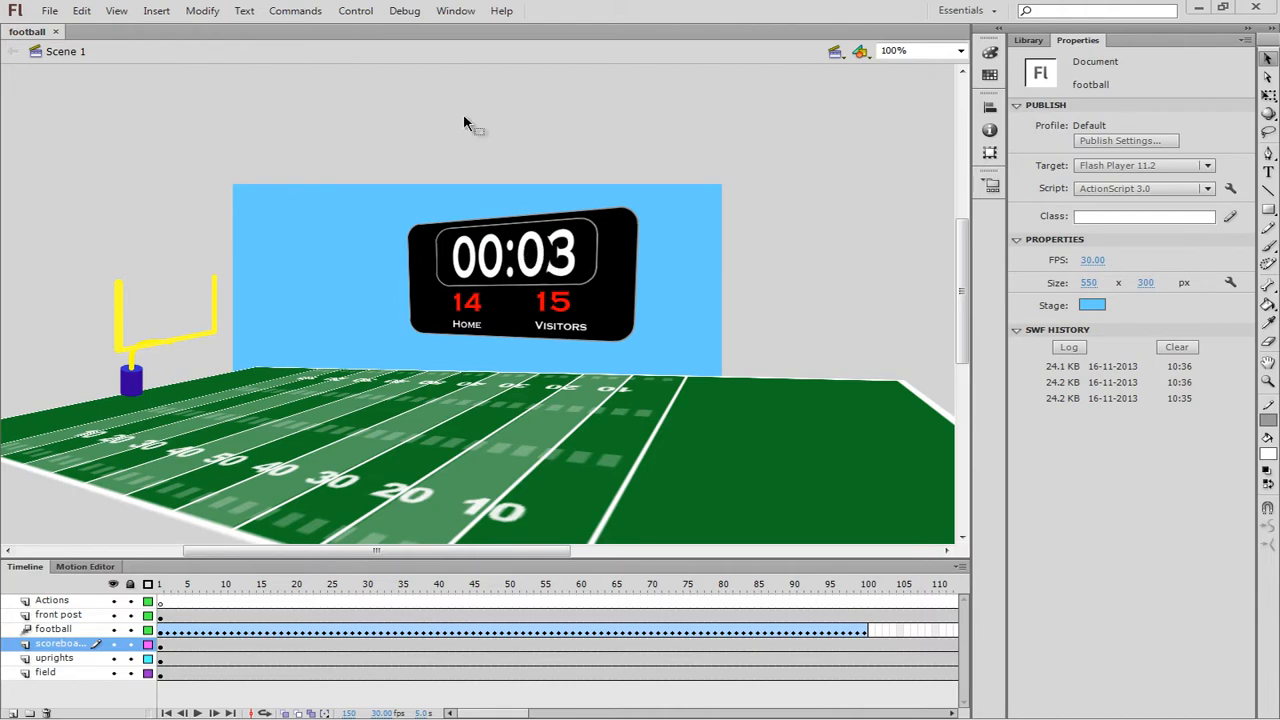
# Test the movie in Flash Professional to check the countdown, and close the preview.
pyautogui.click(364, 13)
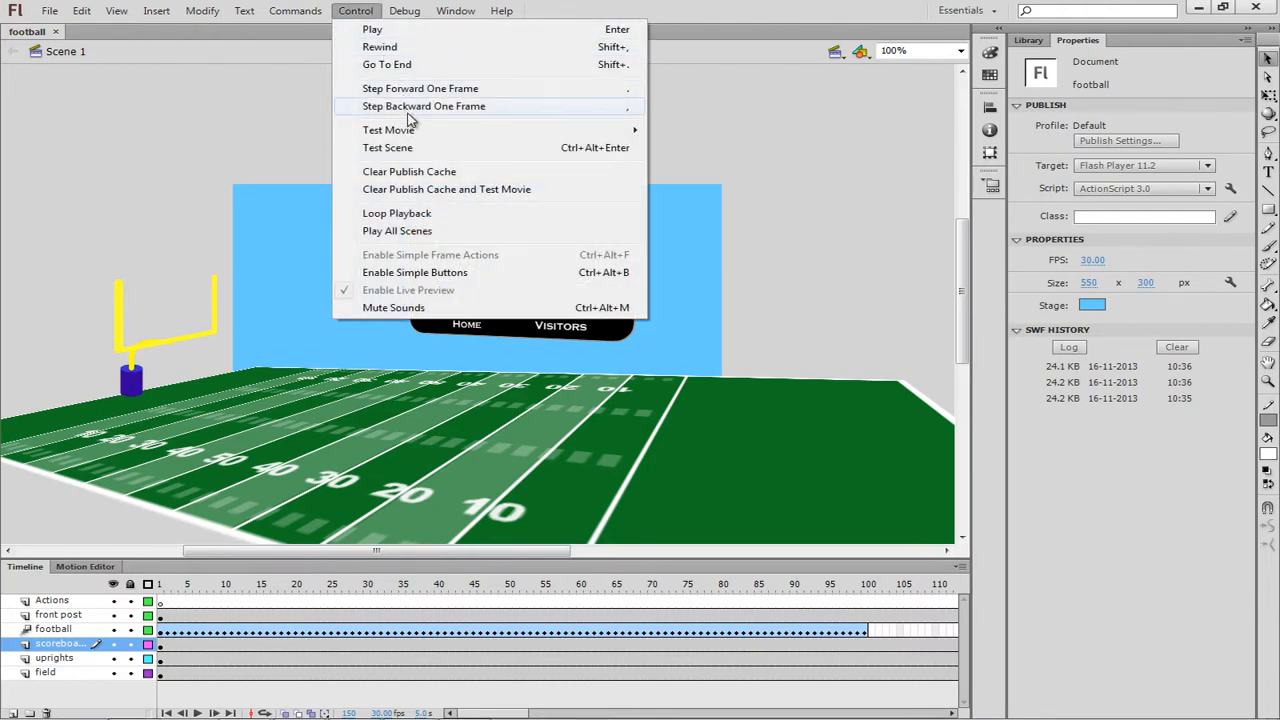
pyautogui.moveTo(418, 138)
pyautogui.click(697, 134)
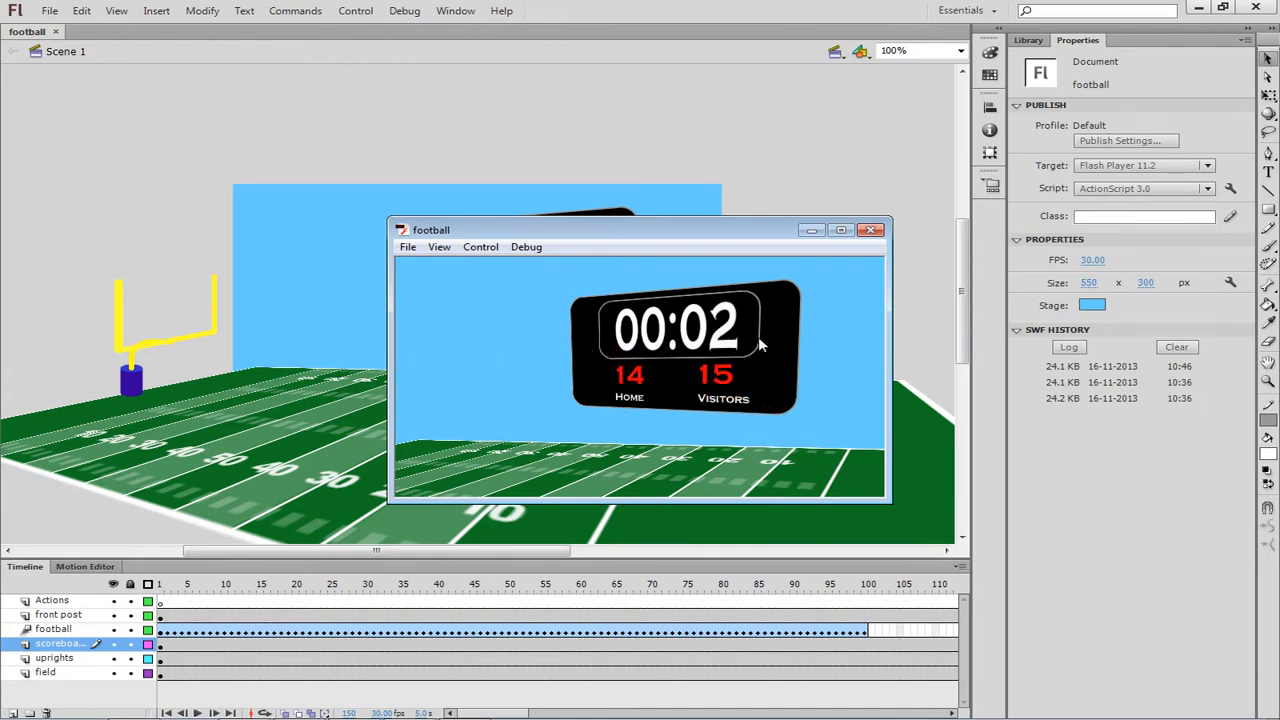
pyautogui.click(871, 233)
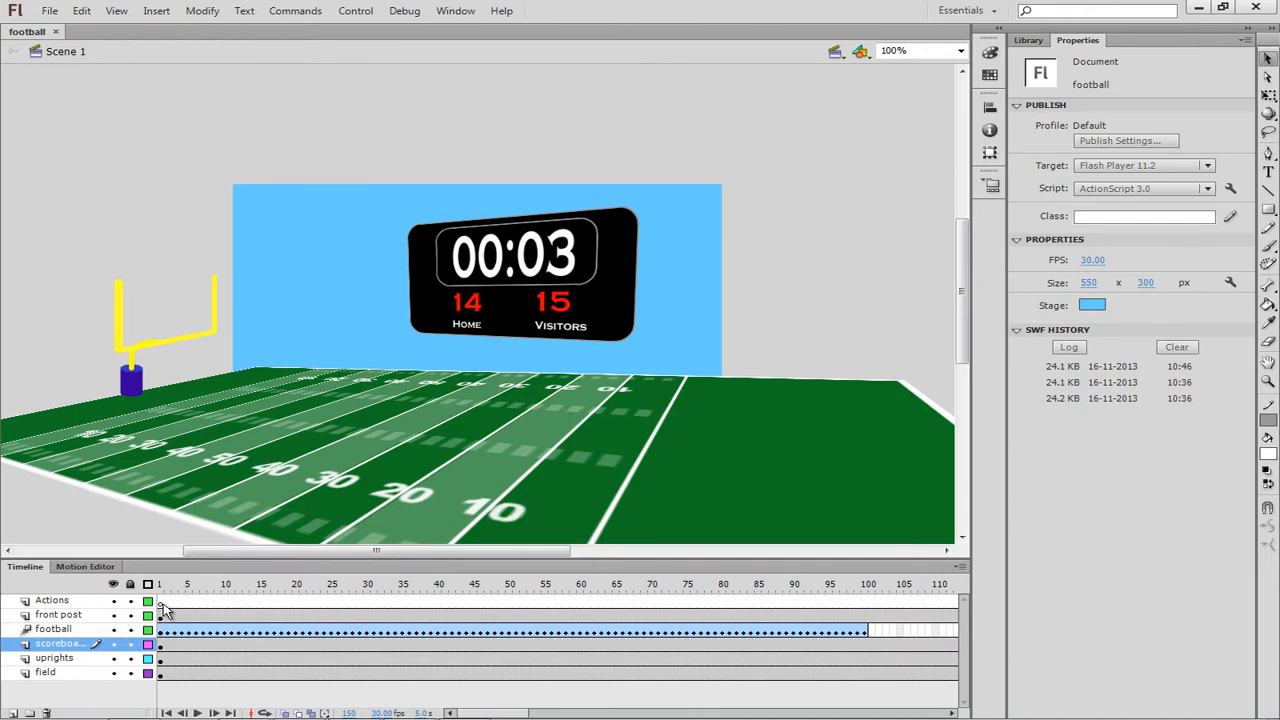
# Edit the scoreboard symbol and add the Stop at this Frame code snippet at frame 39.
pyautogui.doubleClick(619, 278)
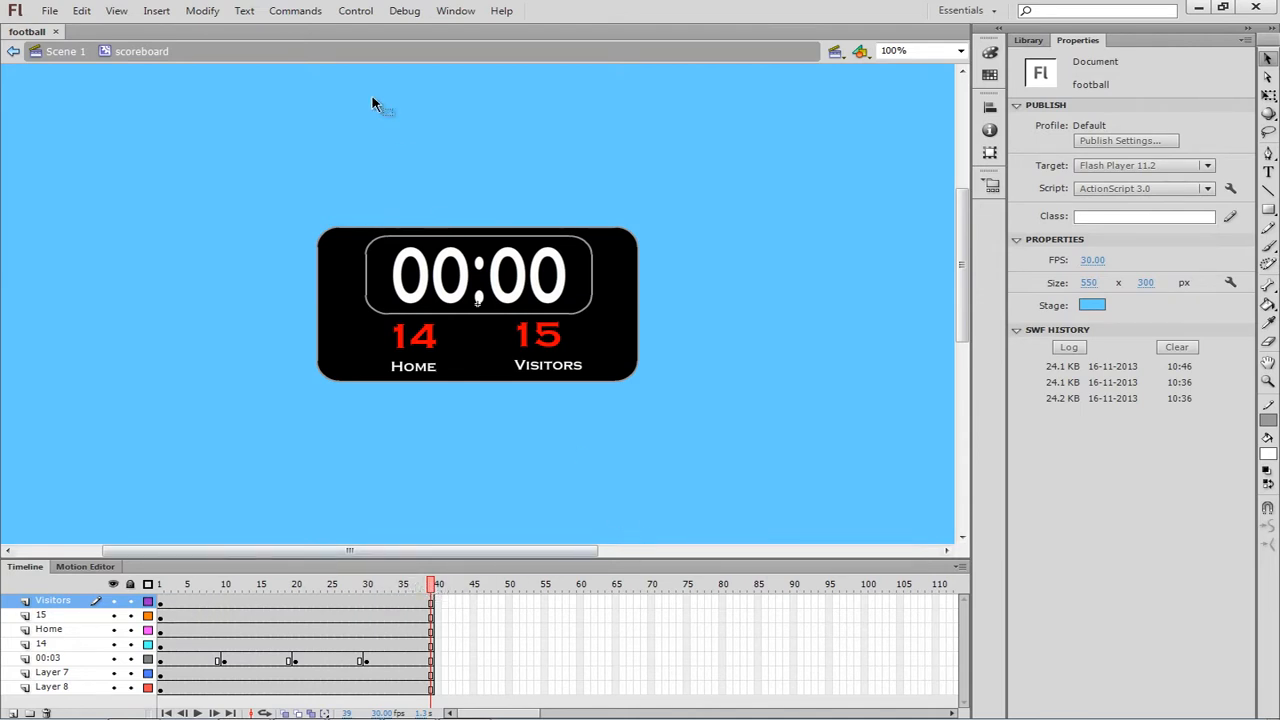
pyautogui.click(456, 14)
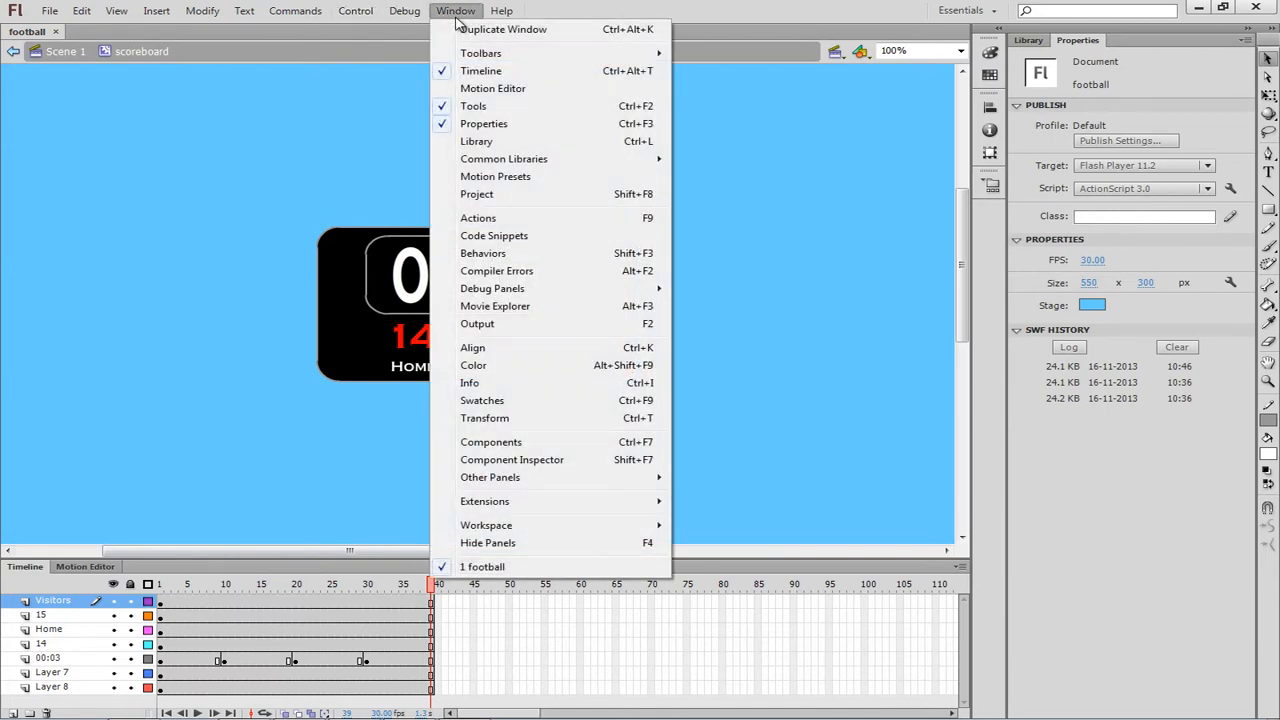
pyautogui.click(515, 239)
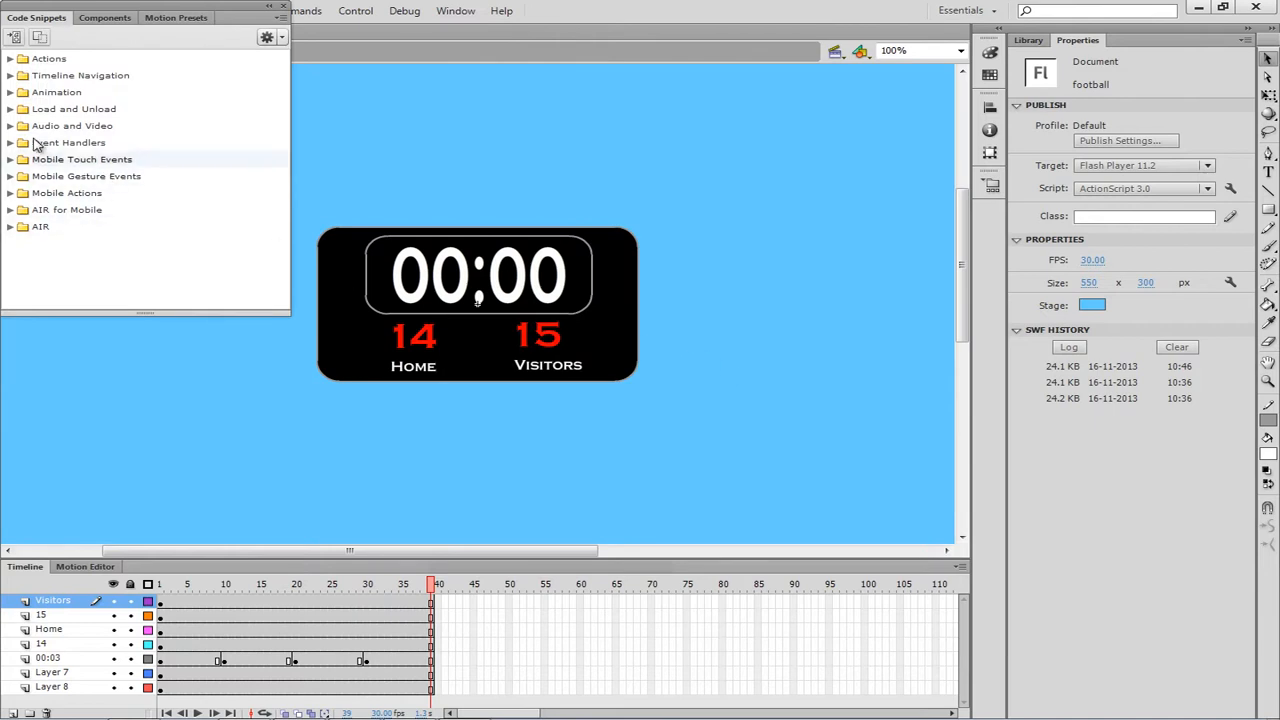
pyautogui.click(10, 76)
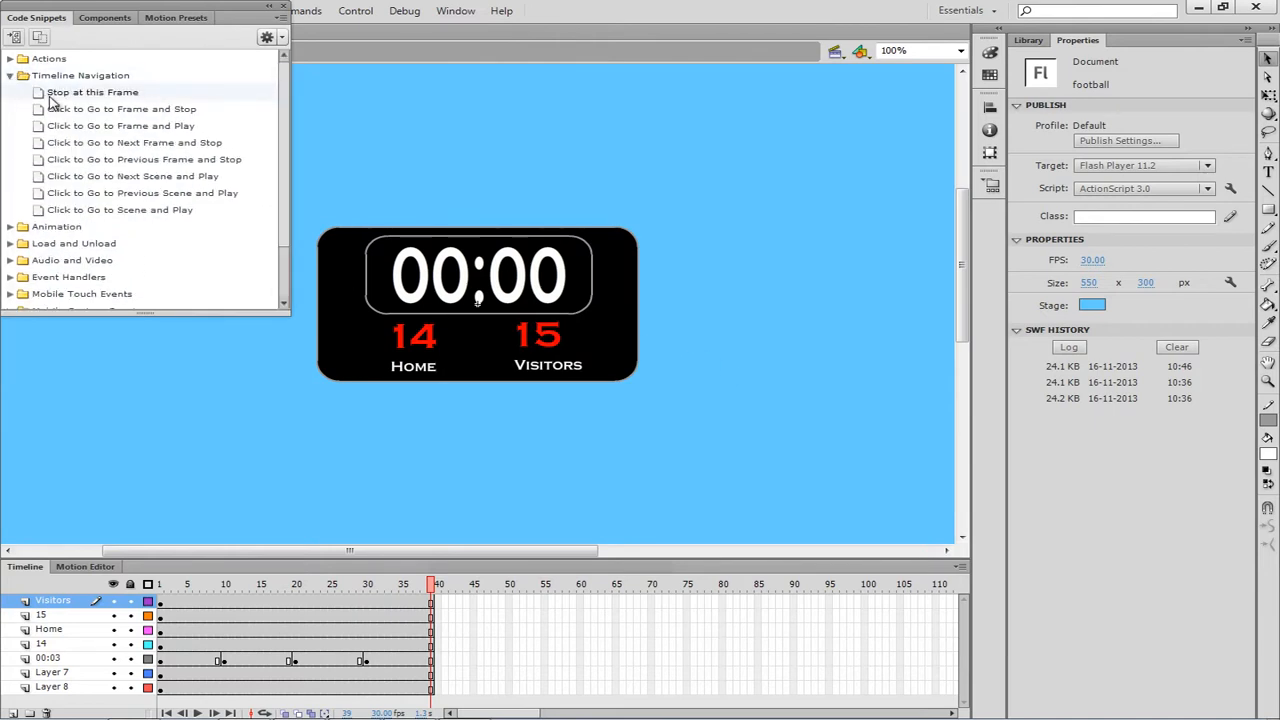
pyautogui.click(49, 98)
pyautogui.doubleClick(52, 100)
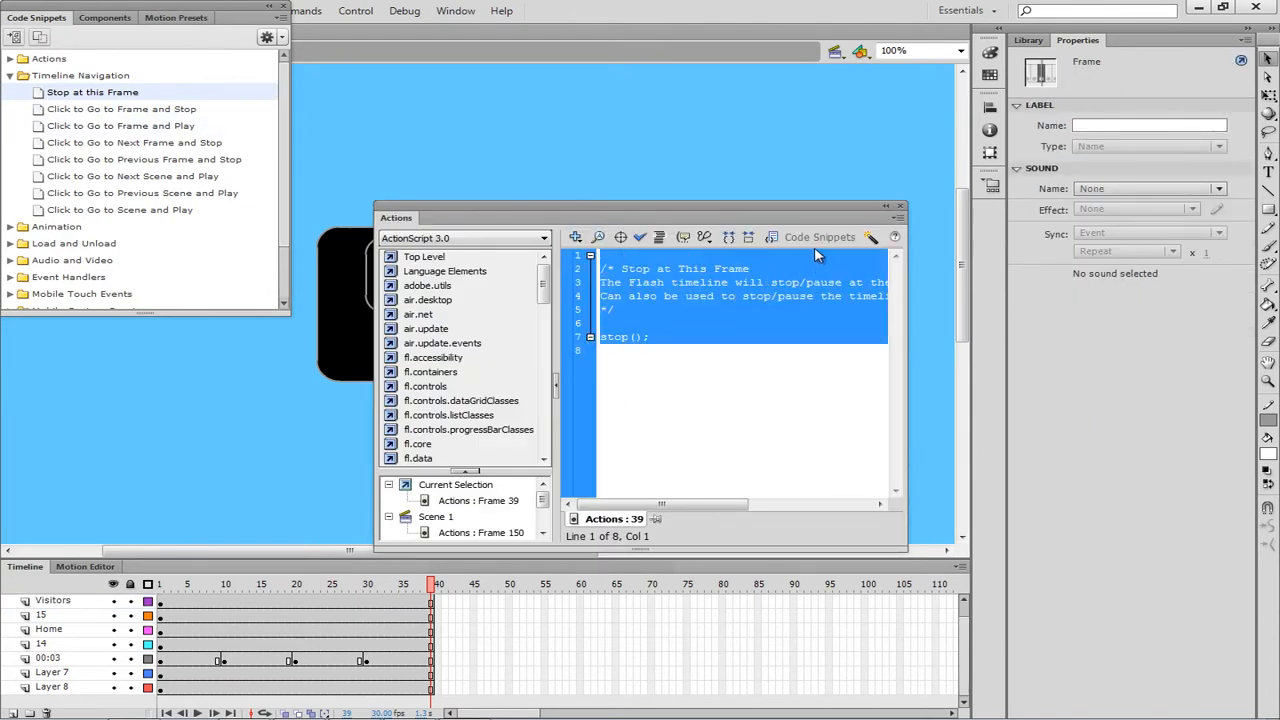
pyautogui.click(900, 208)
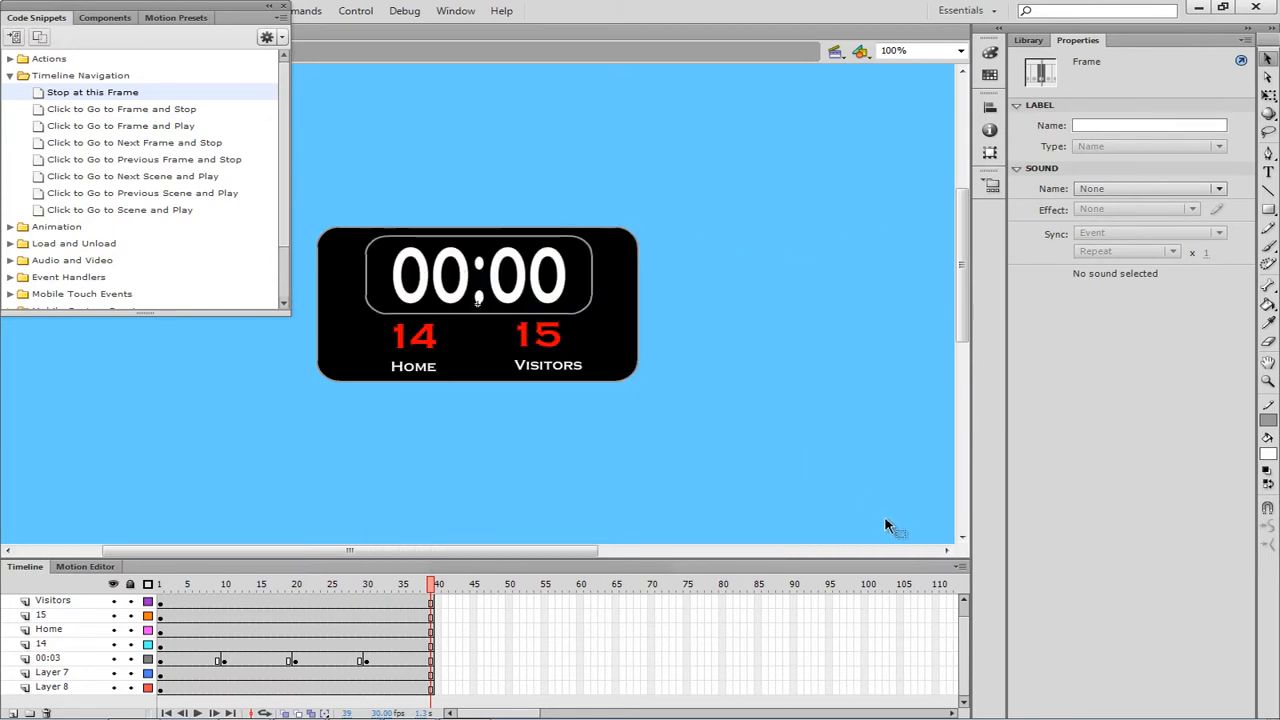
pyautogui.click(964, 605)
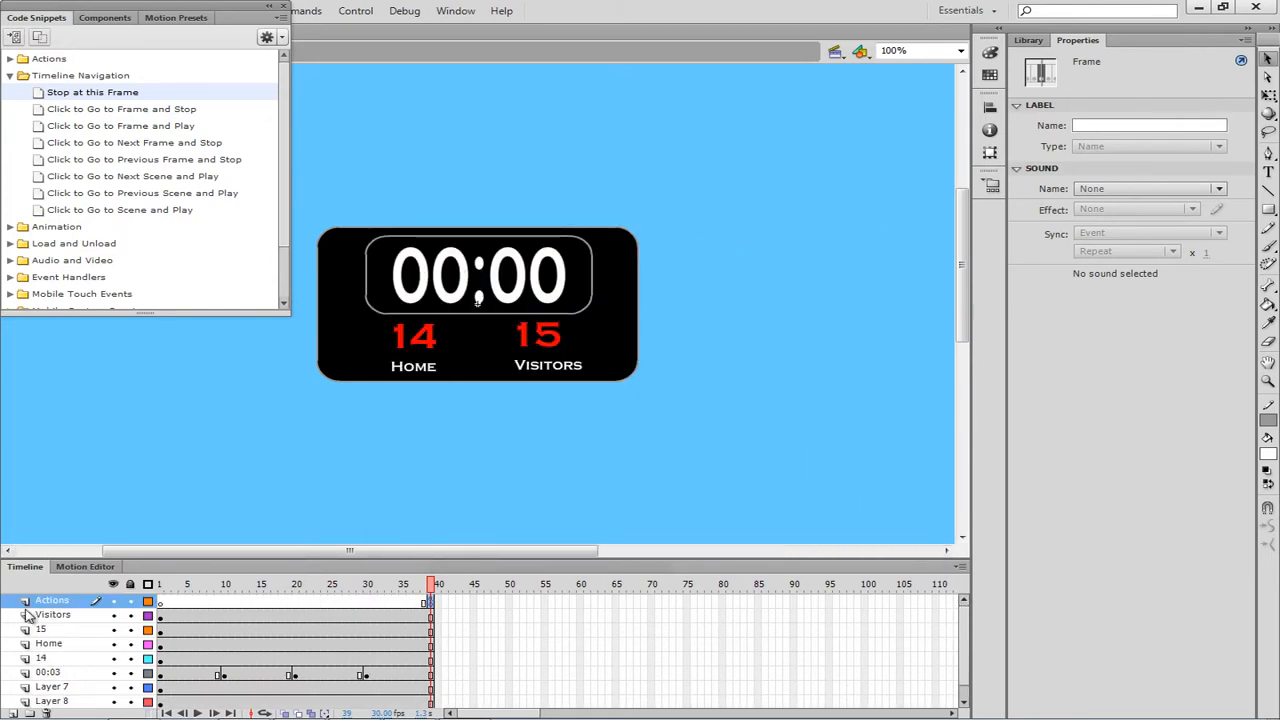
pyautogui.click(284, 10)
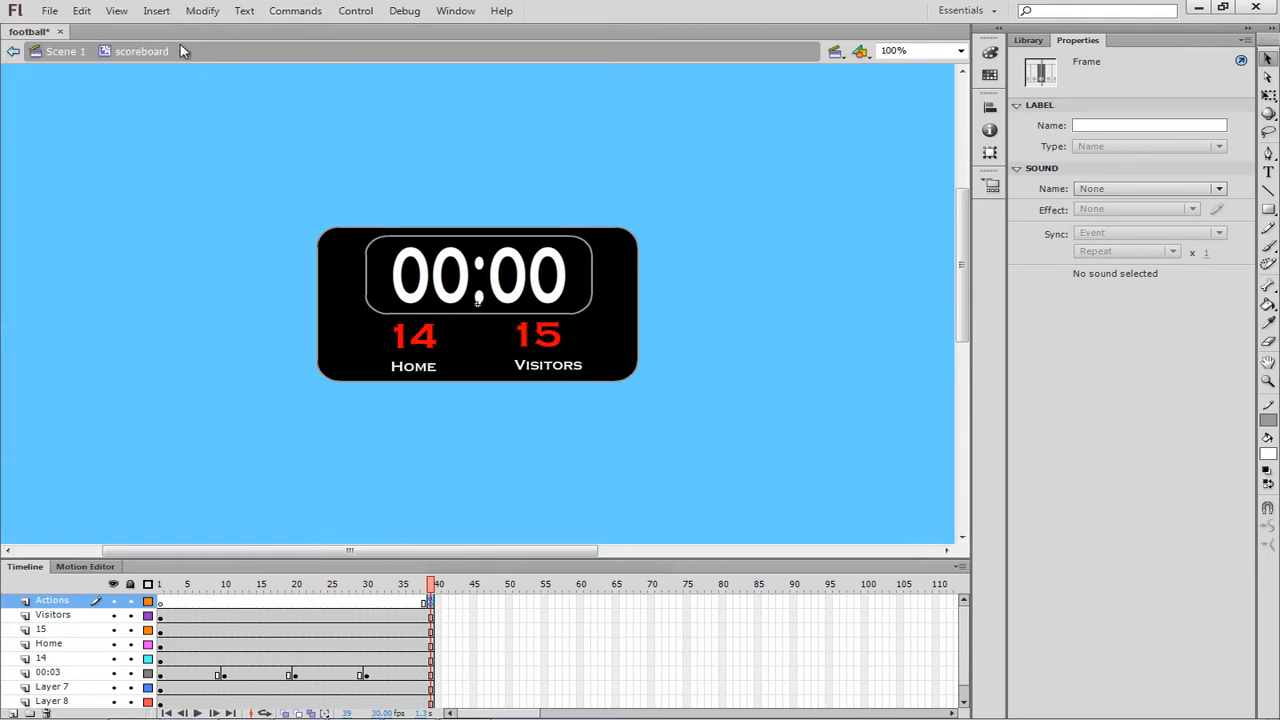
# Return to Scene 1, test the movie again with the stopped countdown, and close the preview.
pyautogui.click(62, 51)
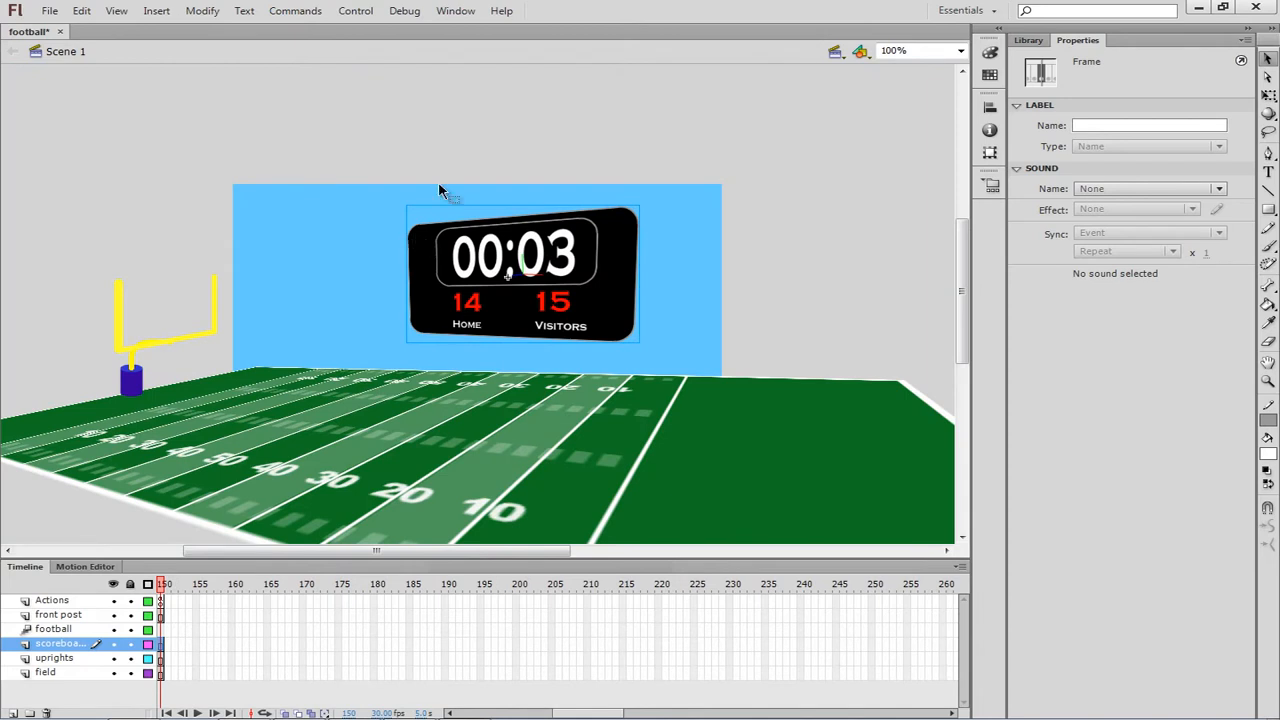
pyautogui.click(363, 12)
pyautogui.moveTo(600, 130)
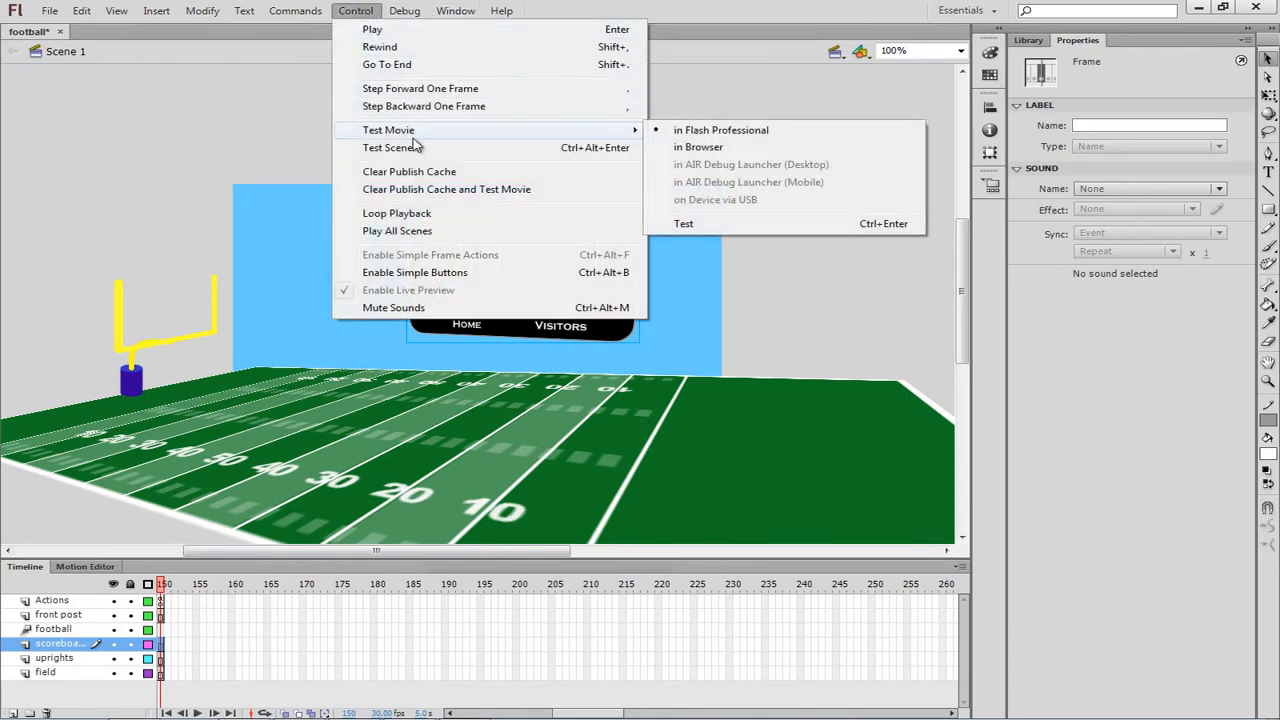
pyautogui.click(706, 133)
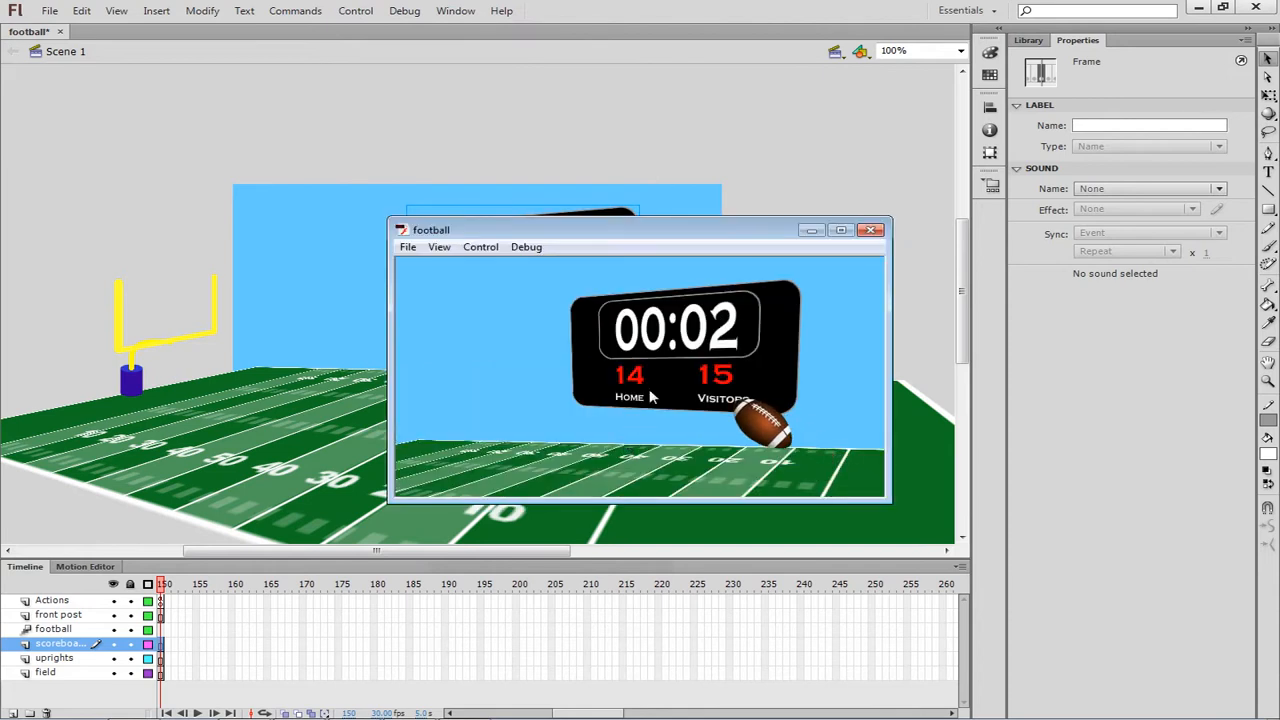
pyautogui.click(873, 235)
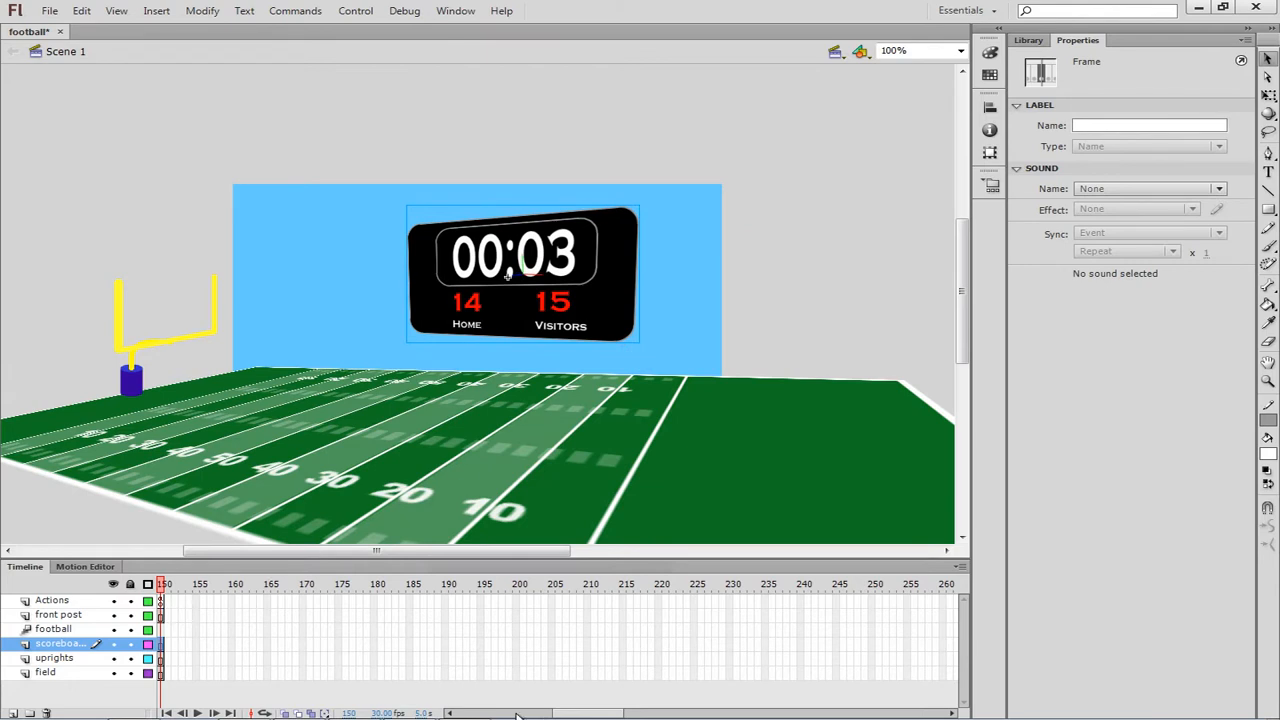
# Examine the football's motion along its path in Scene 1 by scrubbing through the first 19 frames.
pyautogui.moveTo(517, 716); pyautogui.dragTo(470, 716)
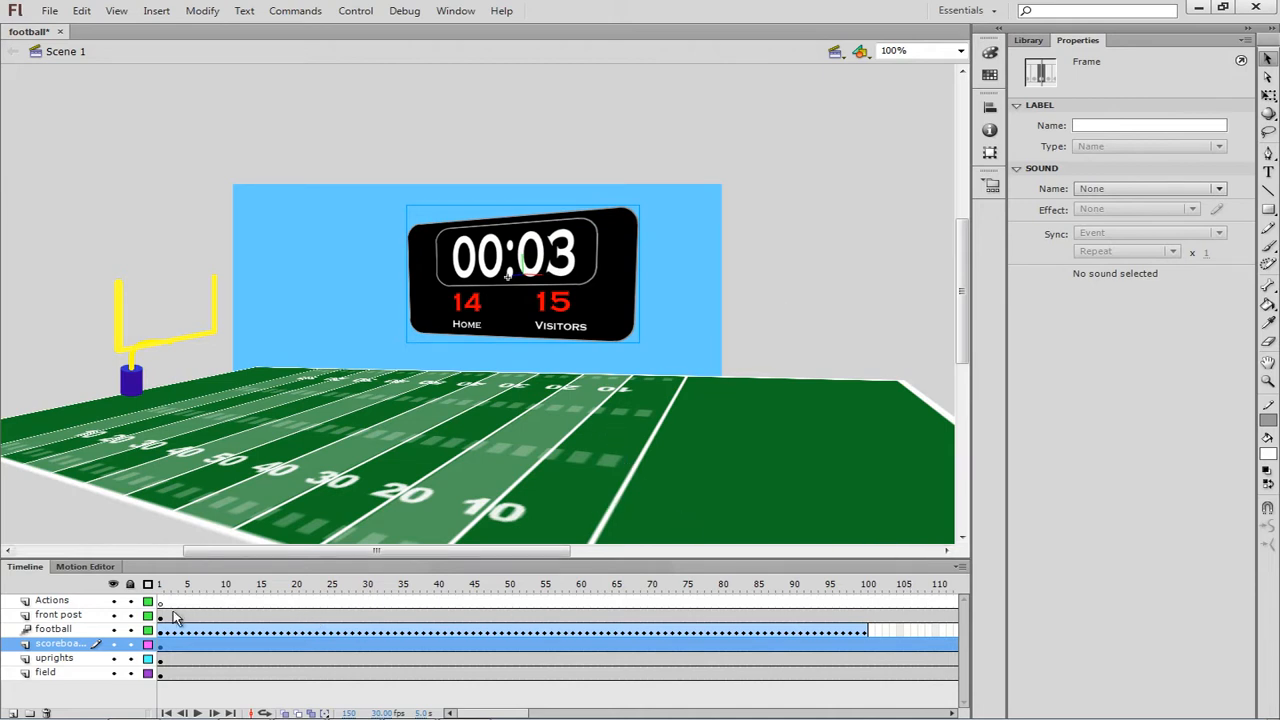
pyautogui.click(97, 630)
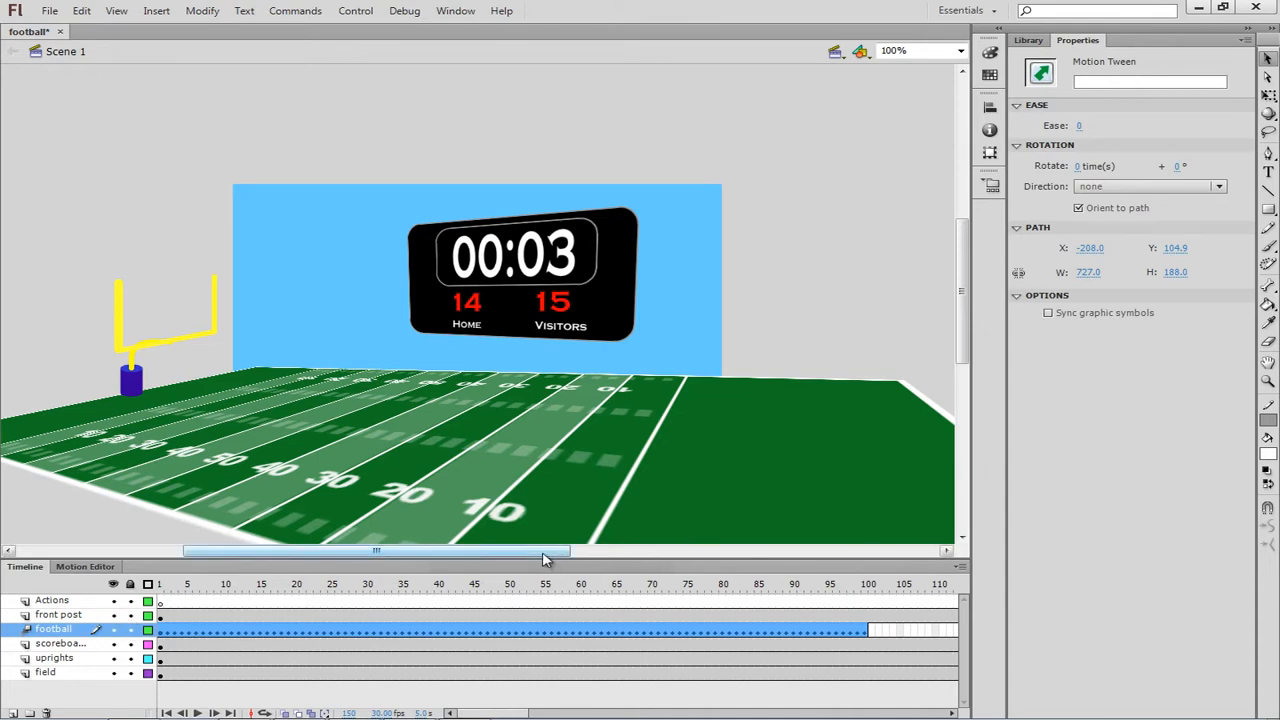
pyautogui.moveTo(543, 559); pyautogui.dragTo(193, 612)
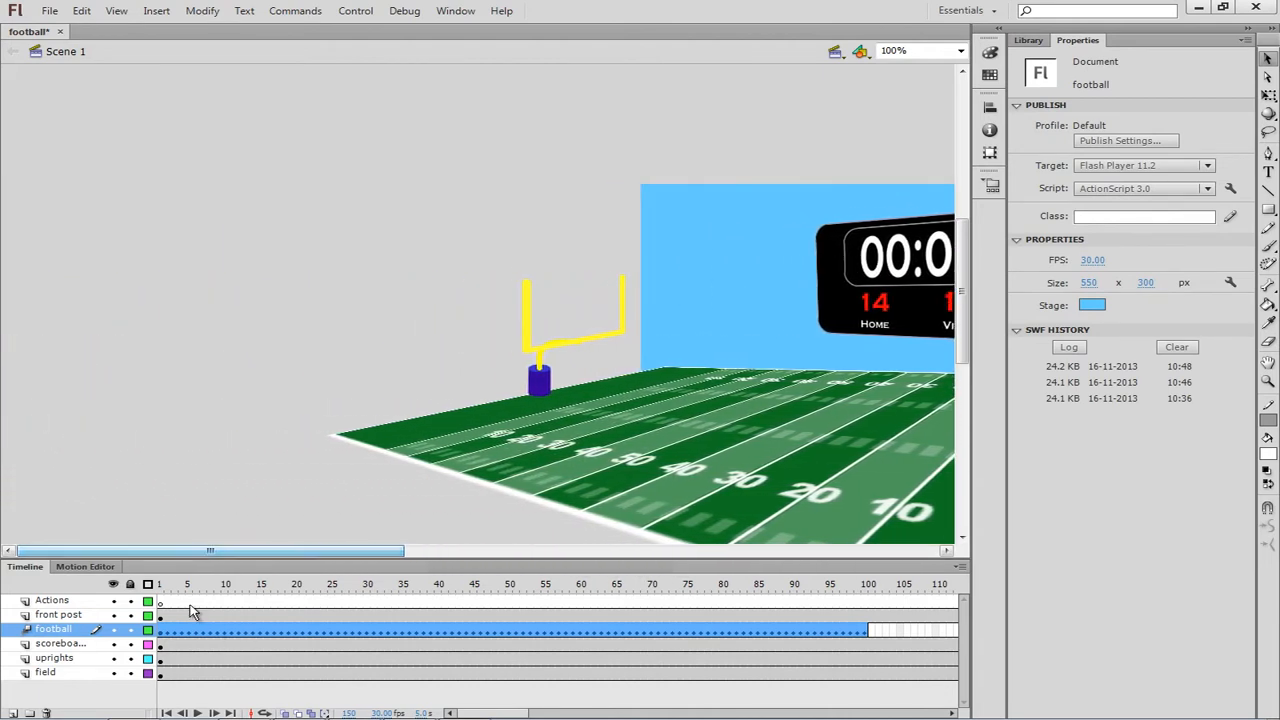
pyautogui.click(161, 601)
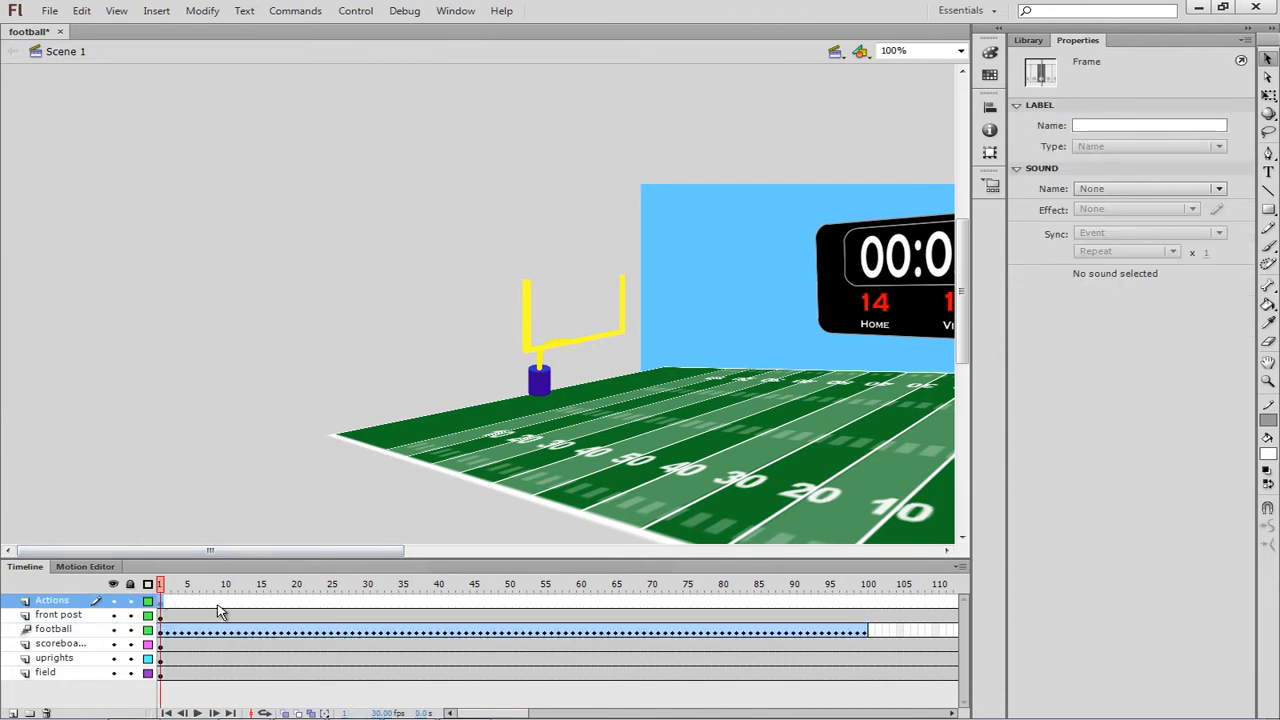
pyautogui.moveTo(349, 555); pyautogui.dragTo(549, 561)
pyautogui.click(604, 420)
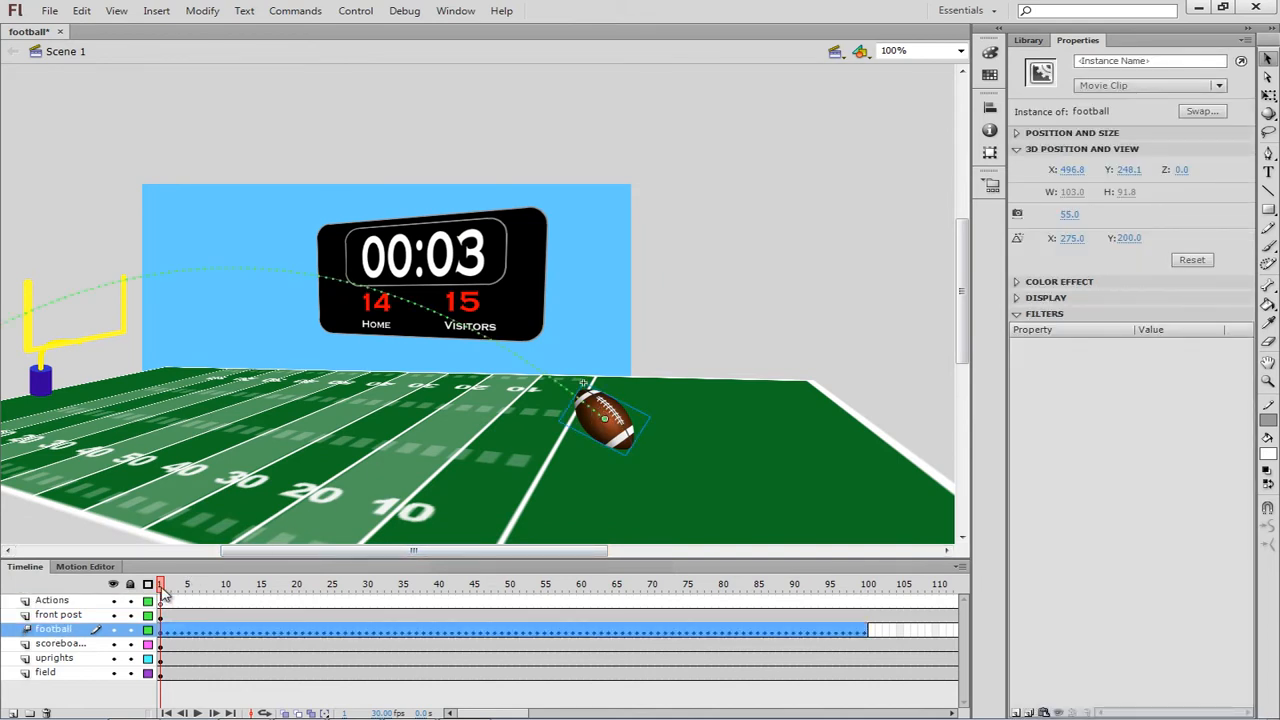
pyautogui.moveTo(163, 592); pyautogui.dragTo(295, 590)
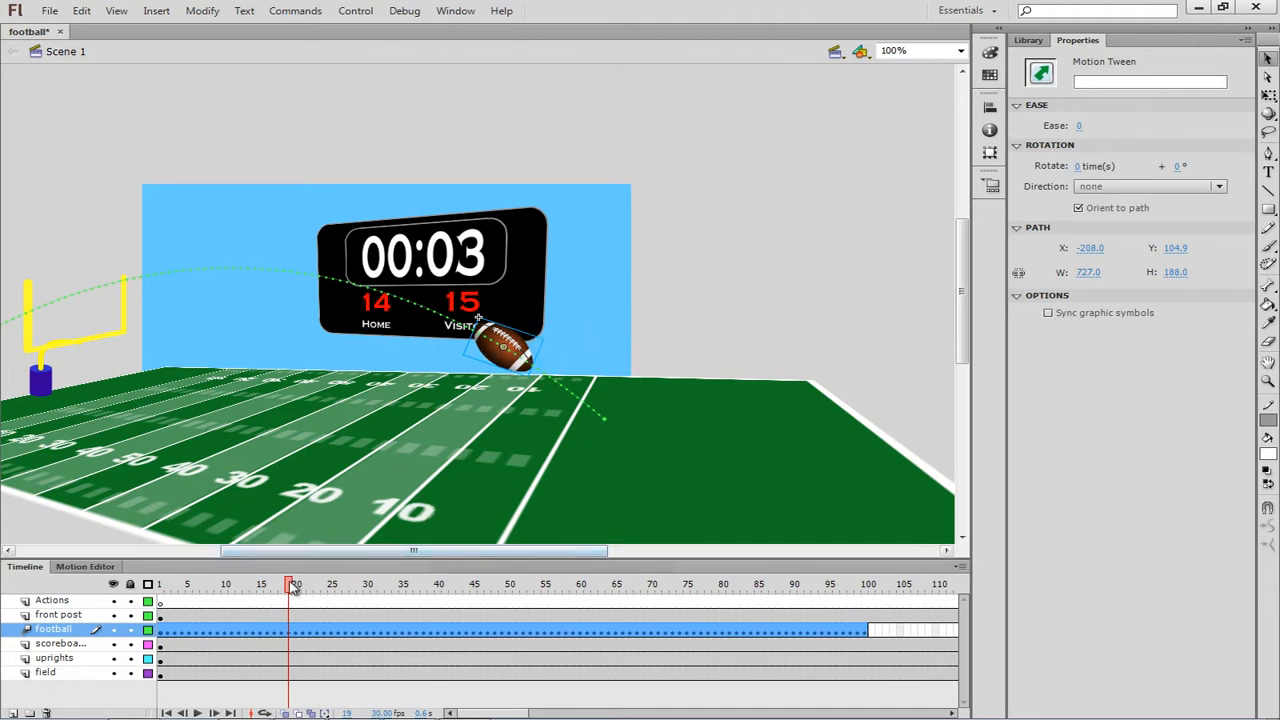
pyautogui.moveTo(291, 587); pyautogui.dragTo(239, 584)
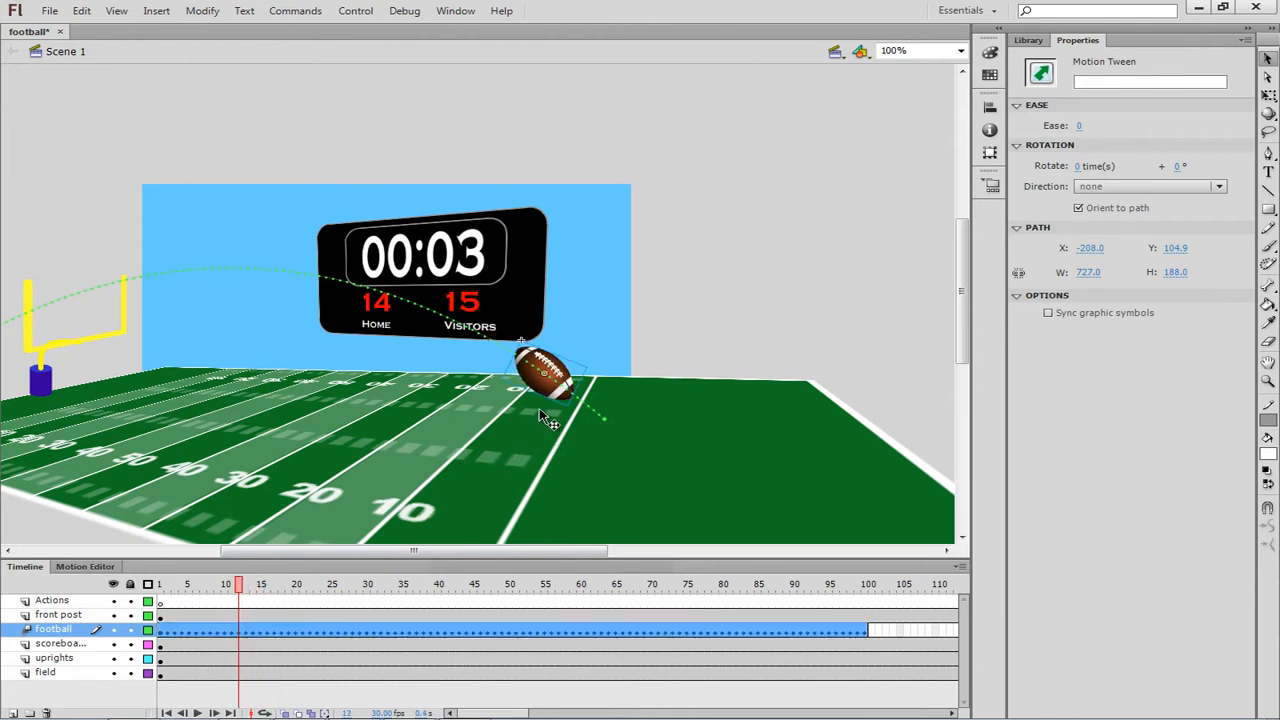
# Edit the football symbol in place and inspect its laces, stripes and football layers.
pyautogui.click(575, 383)
pyautogui.doubleClick(575, 383)
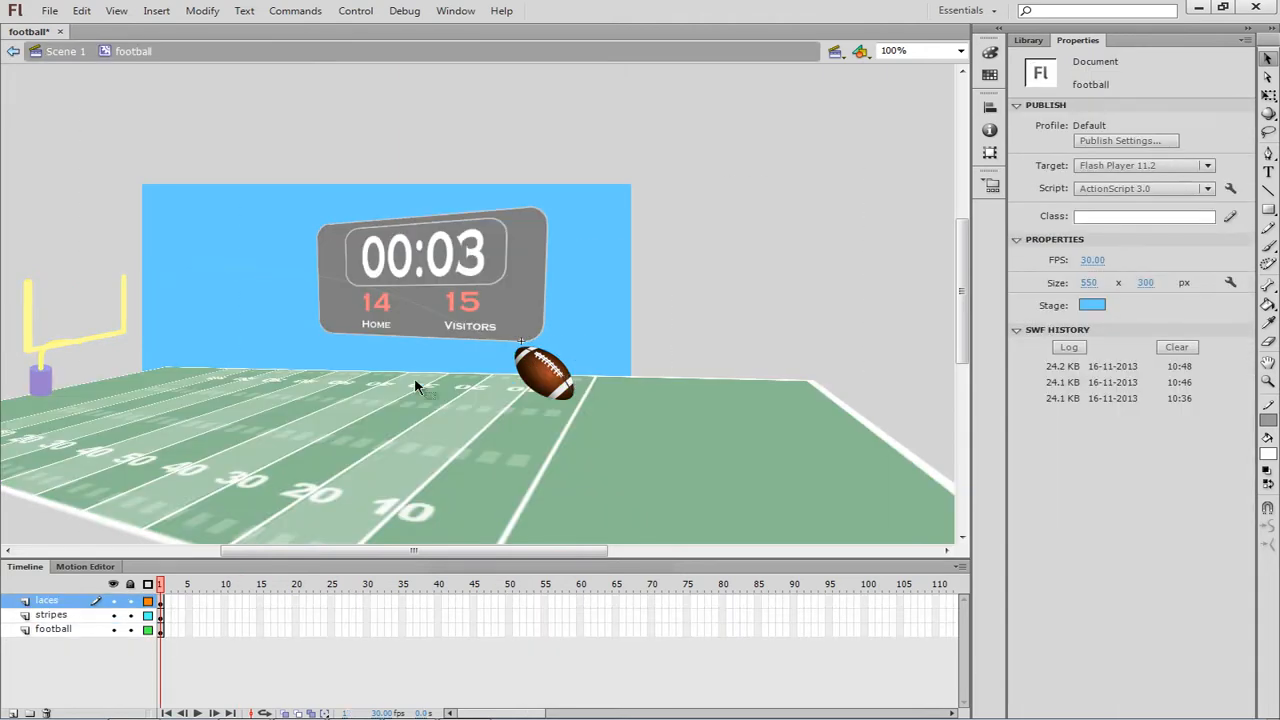
pyautogui.click(50, 604)
pyautogui.click(52, 615)
pyautogui.click(63, 630)
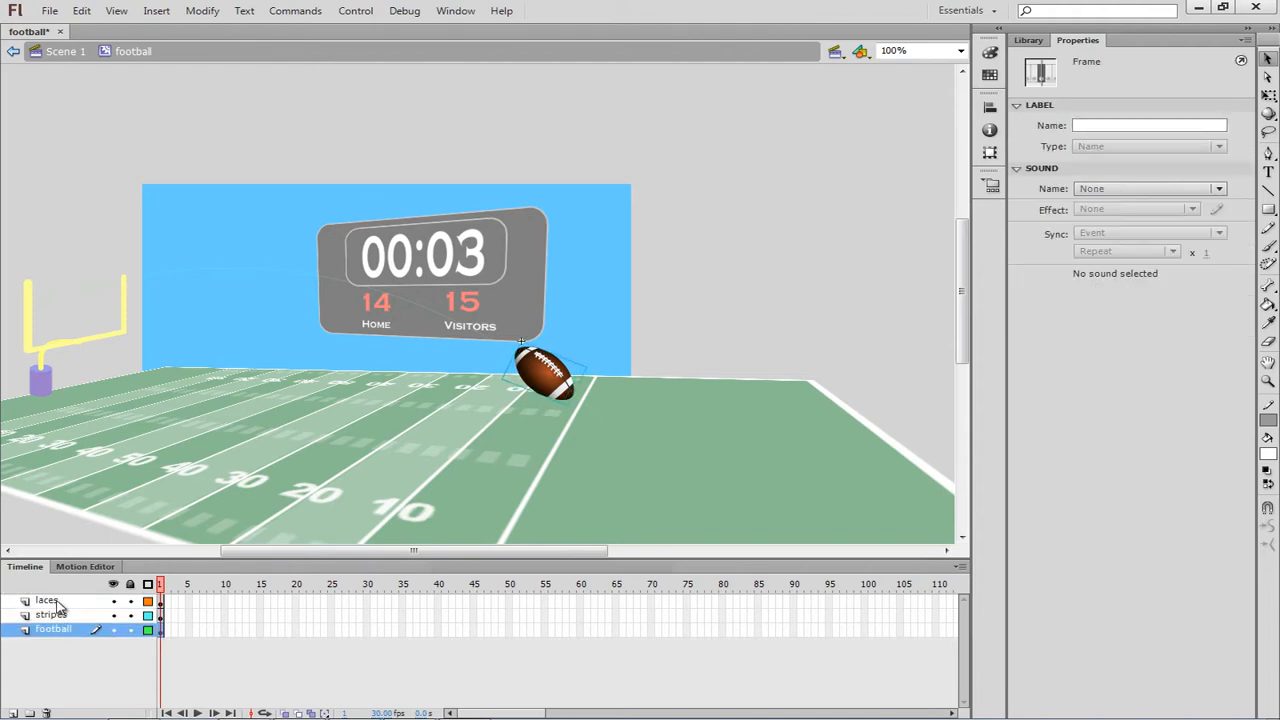
# Create a motion tween for the laces on the laces layer of the football symbol.
pyautogui.click(50, 601)
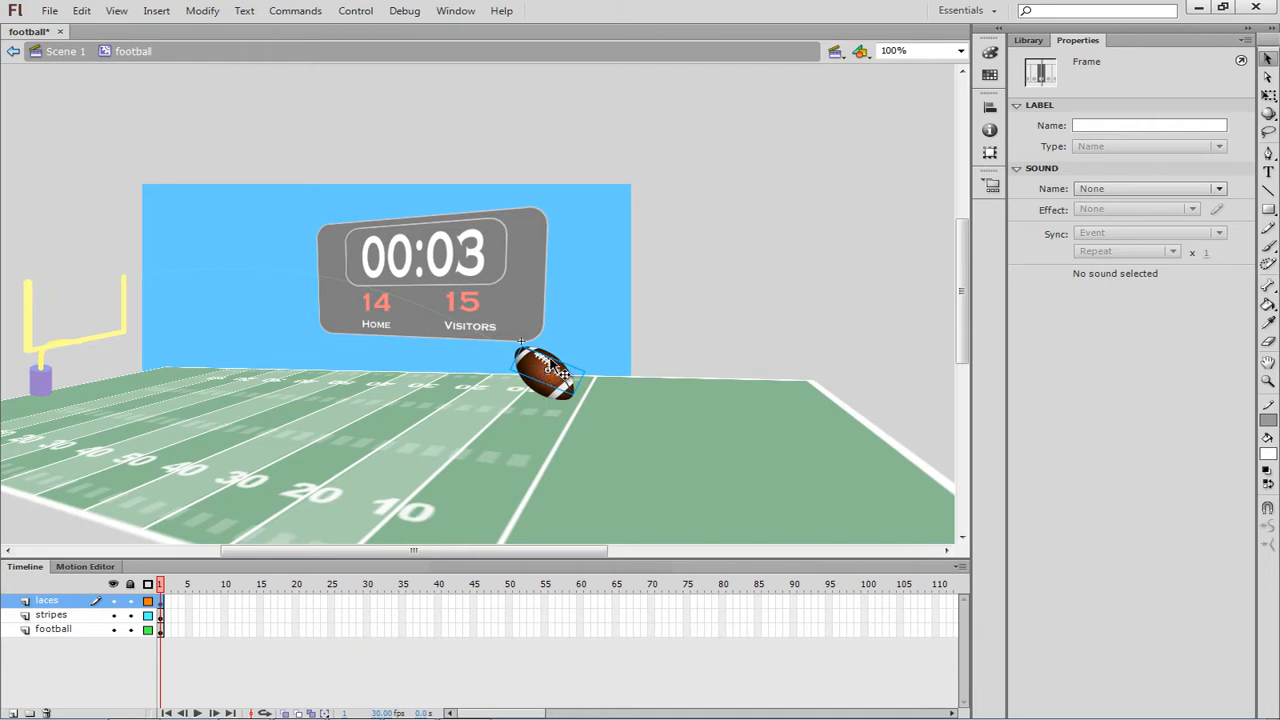
pyautogui.rightClick(542, 370)
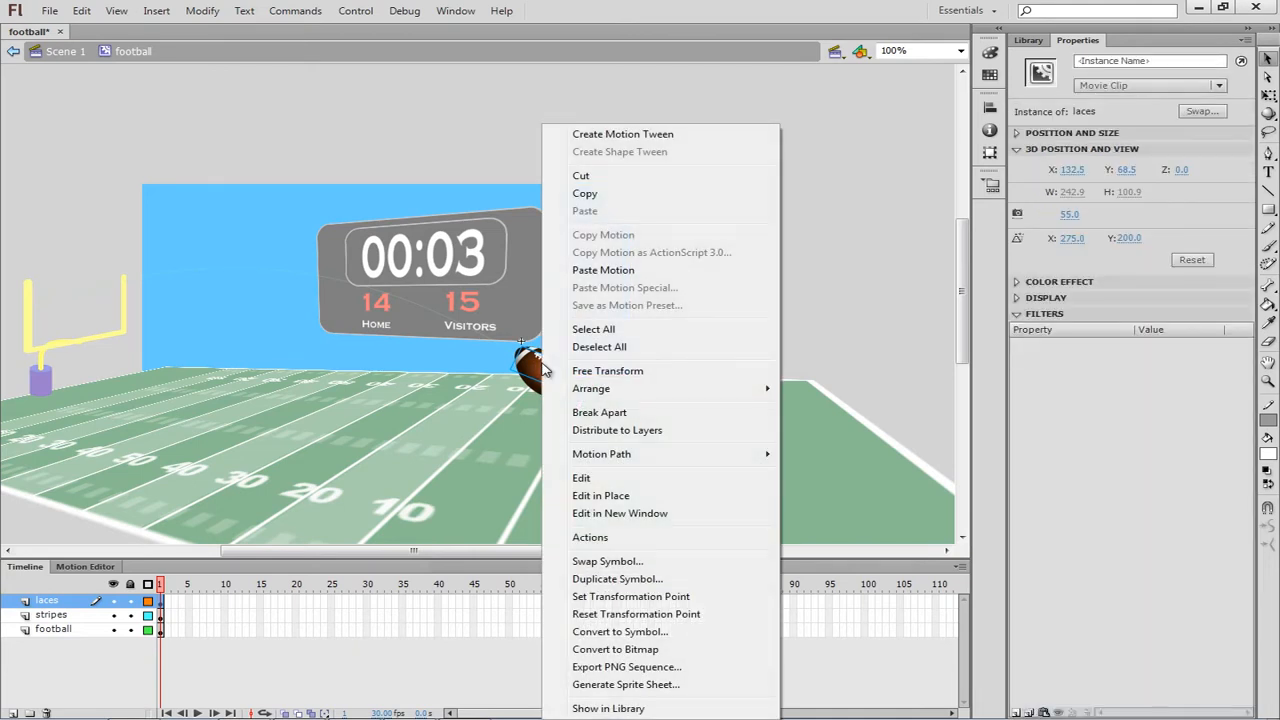
pyautogui.click(616, 137)
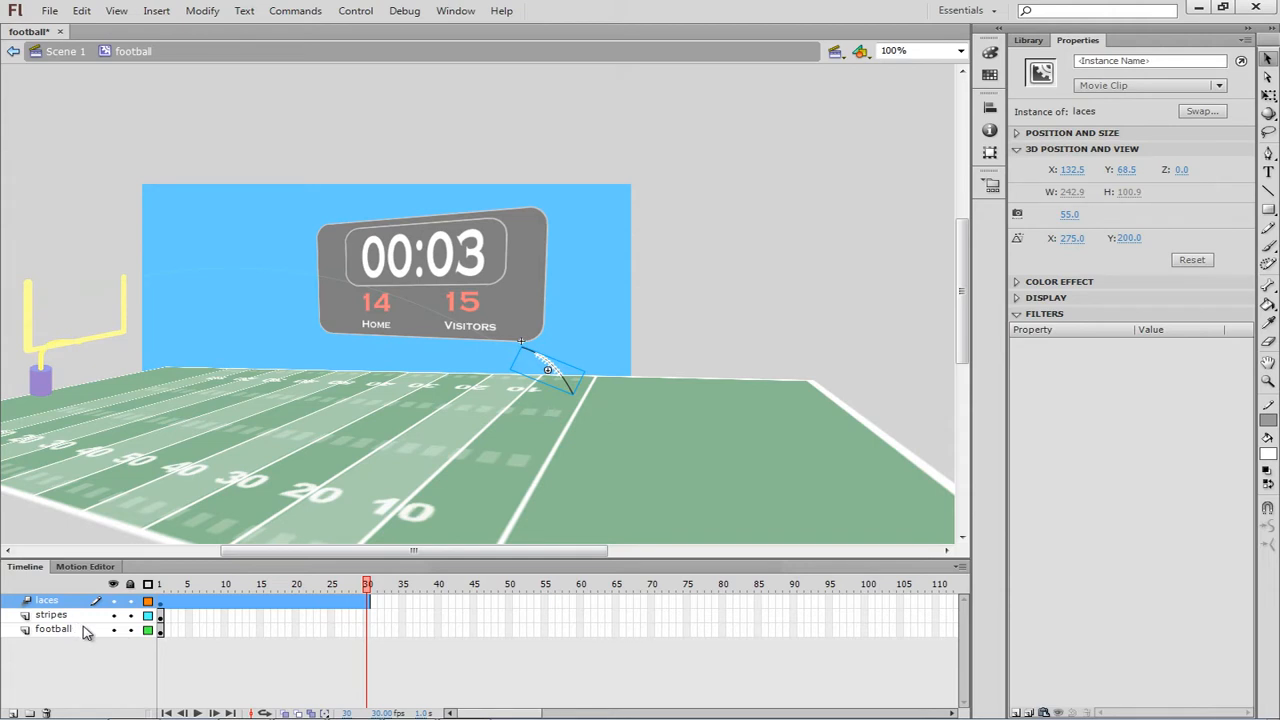
# Extend the stripes and football layers to frame 30 to match the laces tween.
pyautogui.click(367, 614)
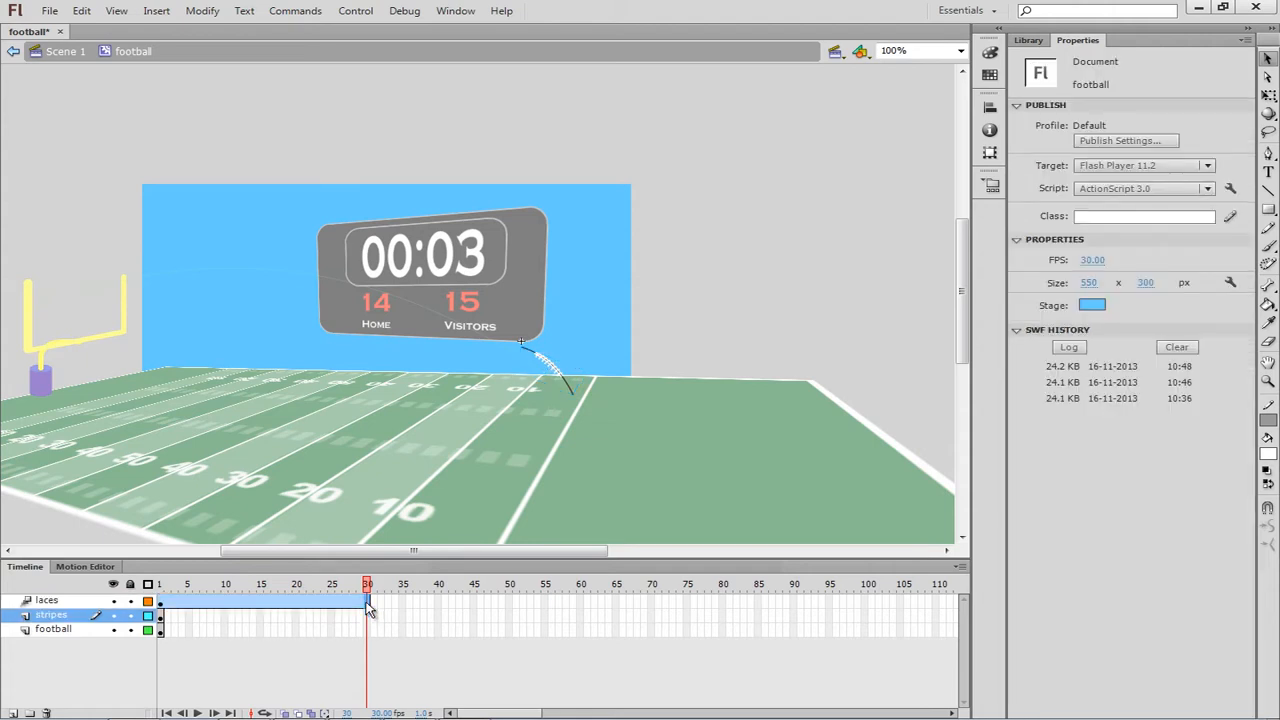
pyautogui.keyDown('ctrl'); pyautogui.click(366, 604); pyautogui.keyUp('ctrl')
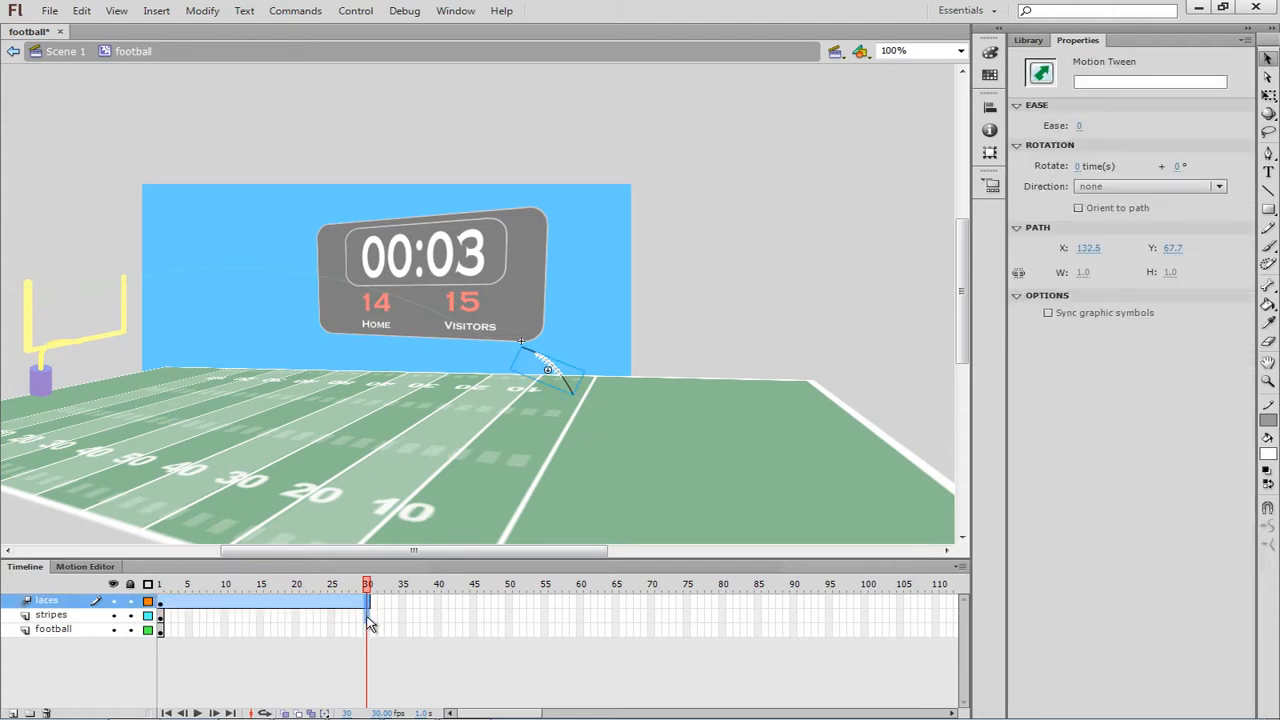
pyautogui.click(367, 616)
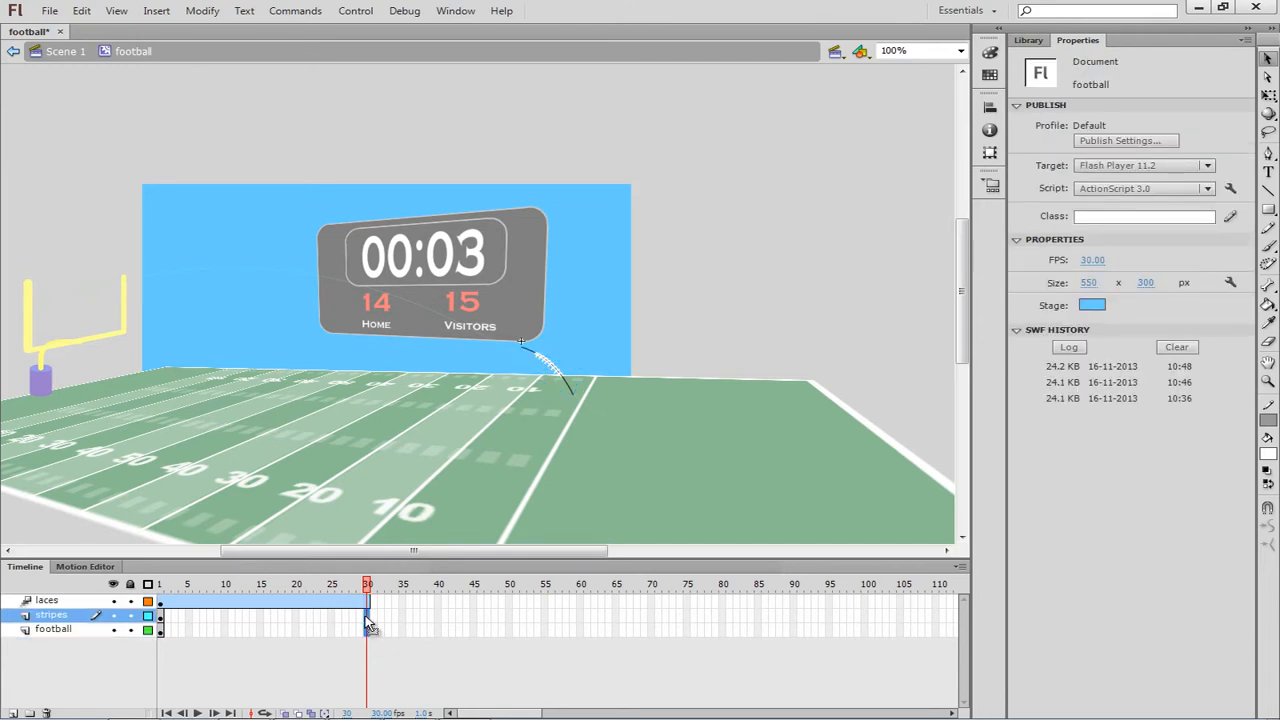
pyautogui.click(367, 626)
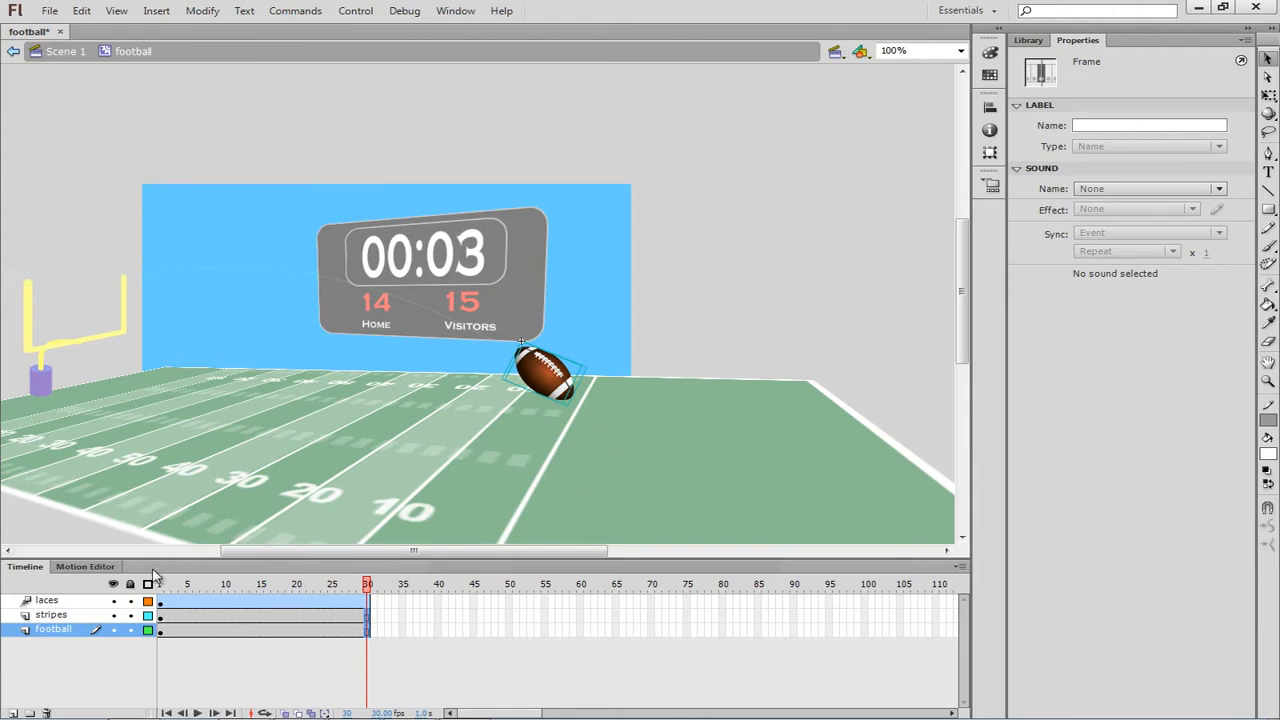
# Place the laces at the football's upper edge at frame 1, about X 158, Y 33, and go to frame 15.
pyautogui.click(83, 601)
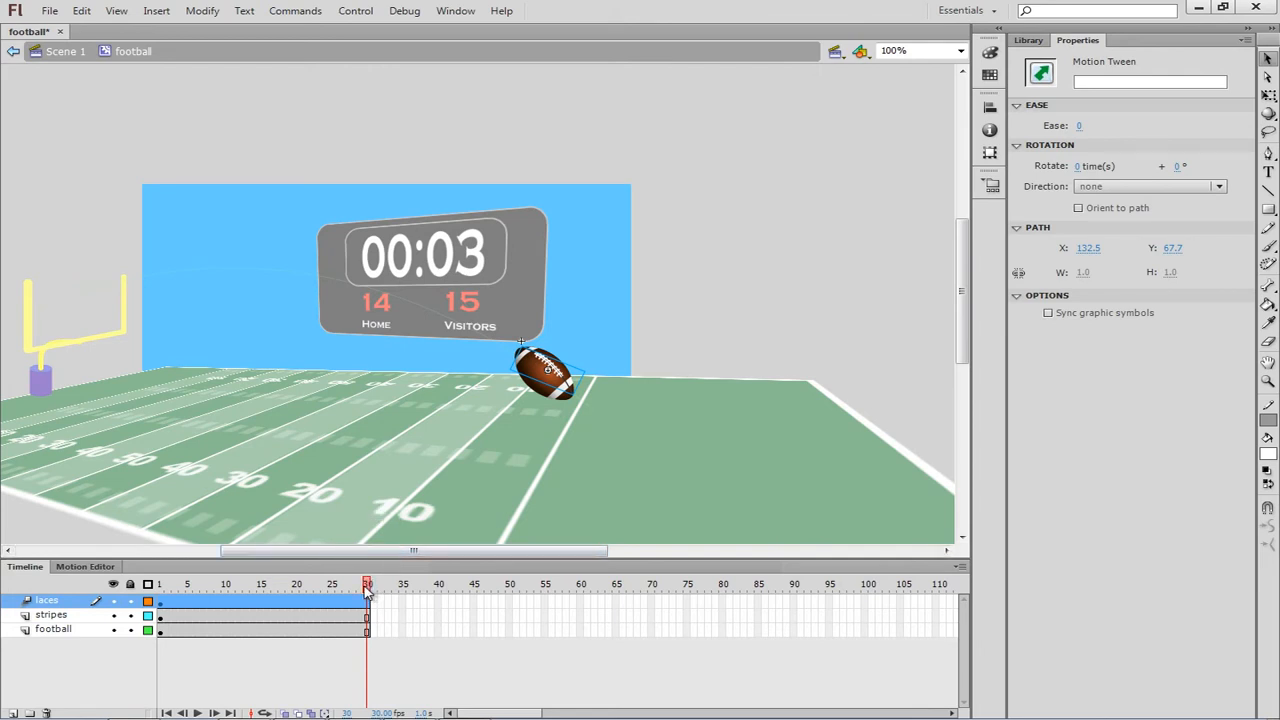
pyautogui.moveTo(367, 590); pyautogui.dragTo(160, 588)
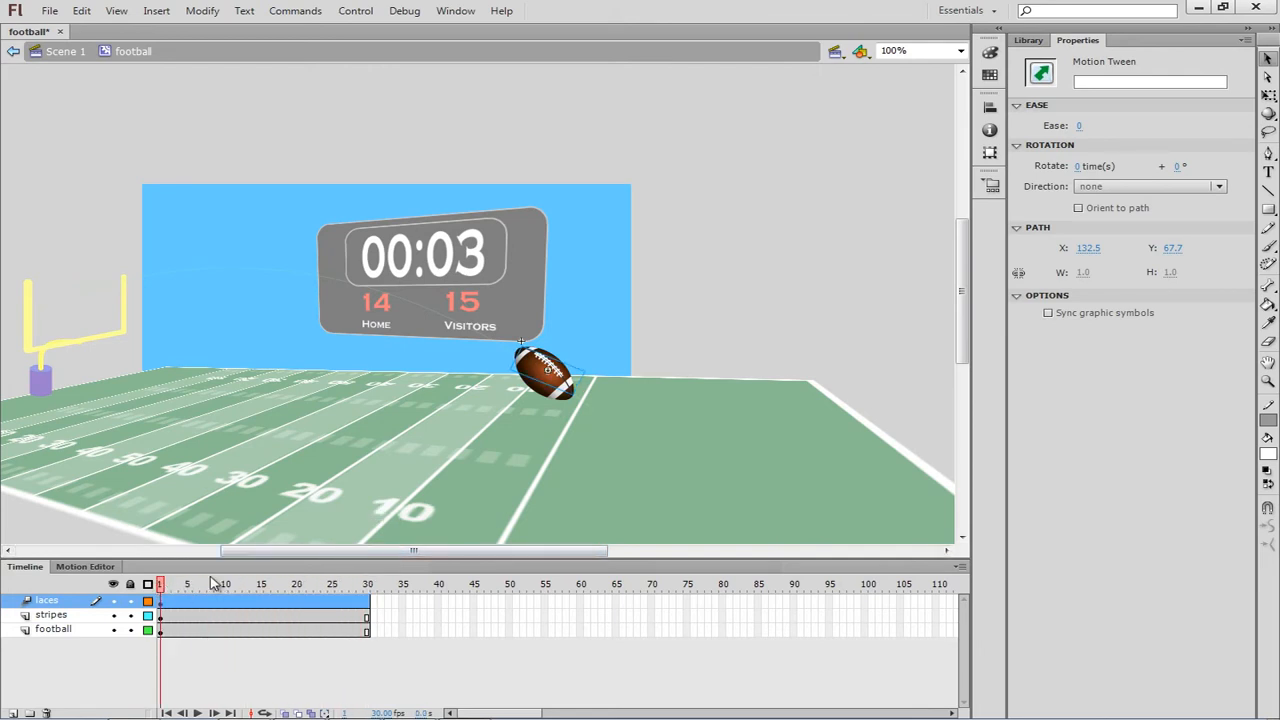
pyautogui.click(552, 372)
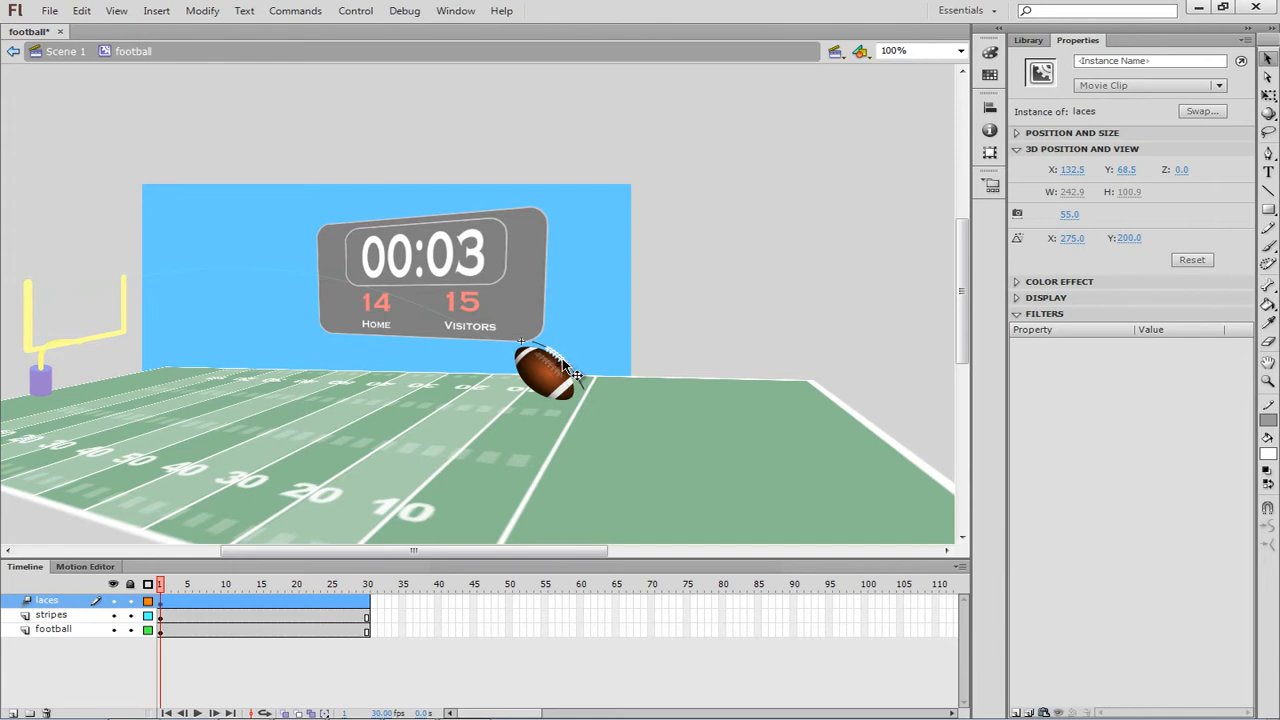
pyautogui.moveTo(575, 373); pyautogui.dragTo(549, 392)
pyautogui.moveTo(163, 592); pyautogui.dragTo(265, 607)
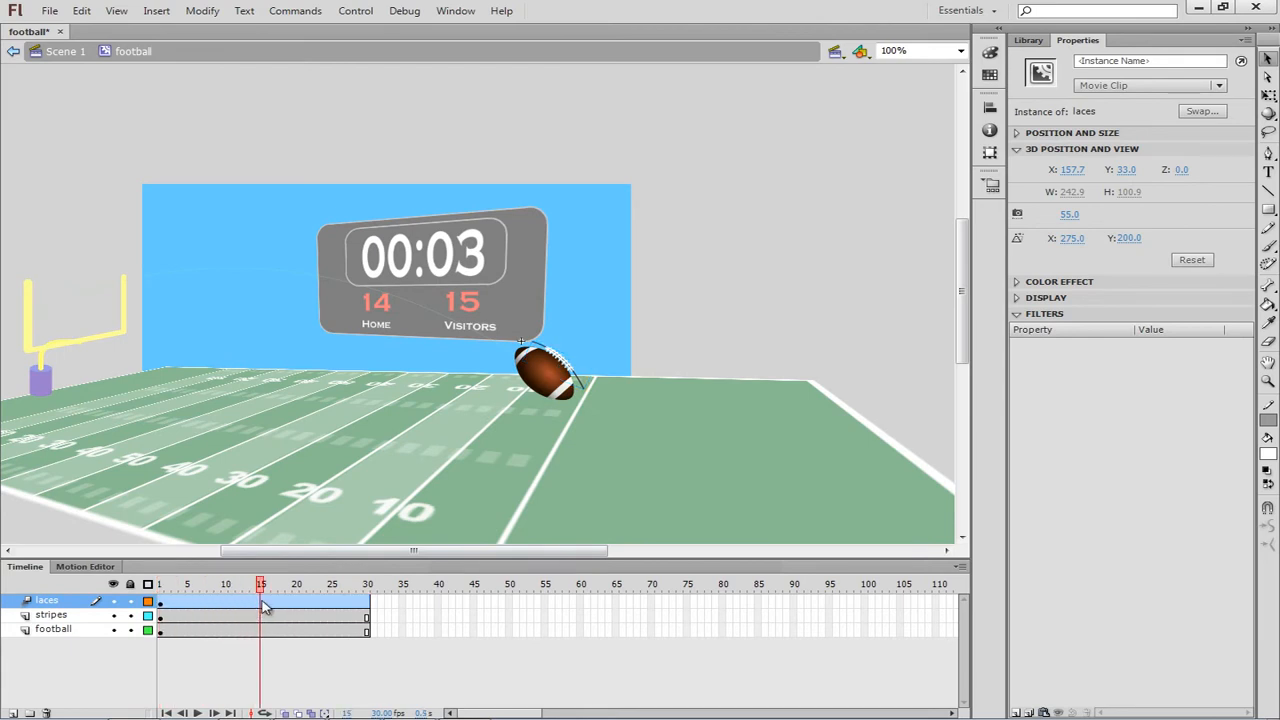
# At frame 15, move the laces past the football's lower edge to about X 86, Y 186, and return to frame 1.
pyautogui.click(265, 607)
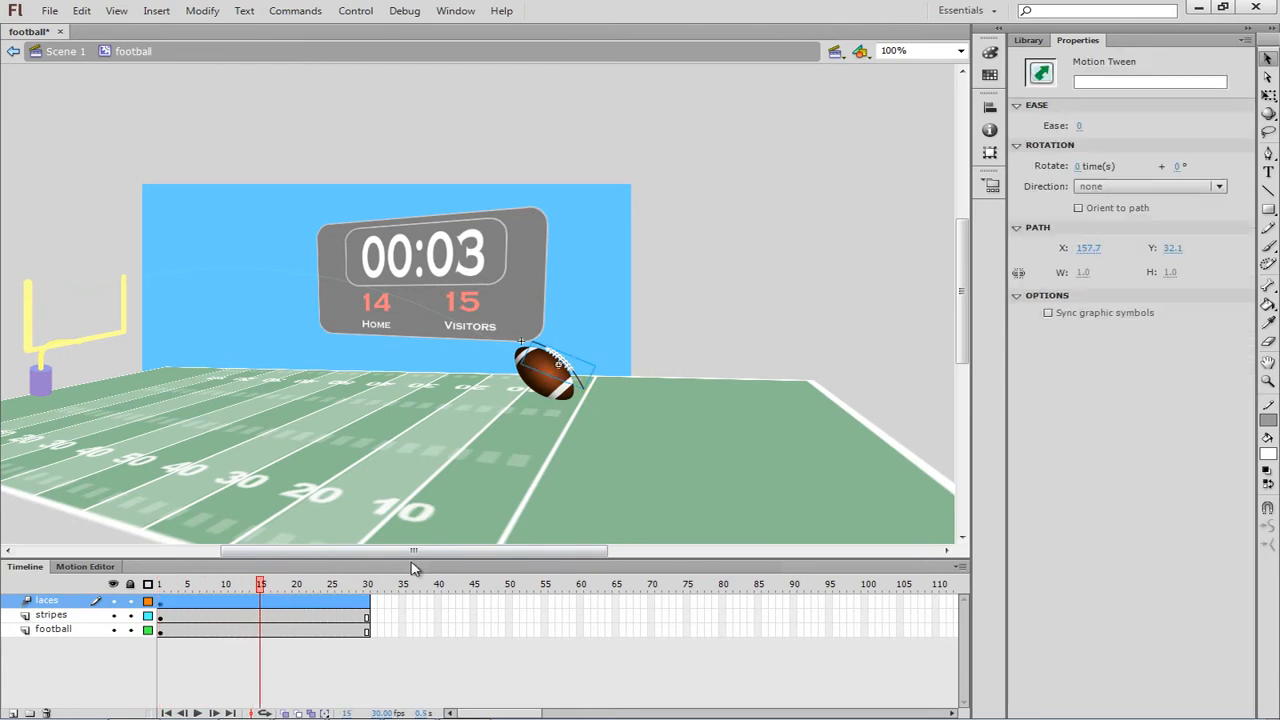
pyautogui.click(549, 367)
pyautogui.moveTo(549, 368); pyautogui.dragTo(534, 394)
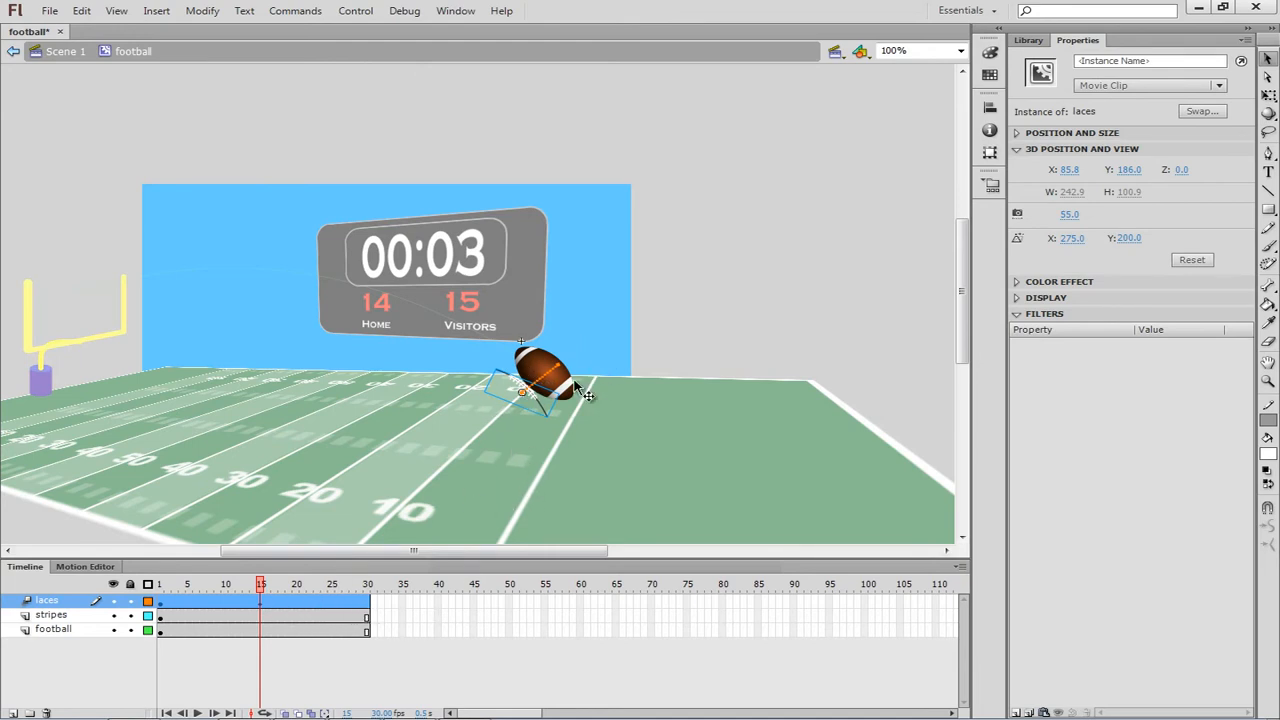
pyautogui.moveTo(258, 588); pyautogui.dragTo(159, 599)
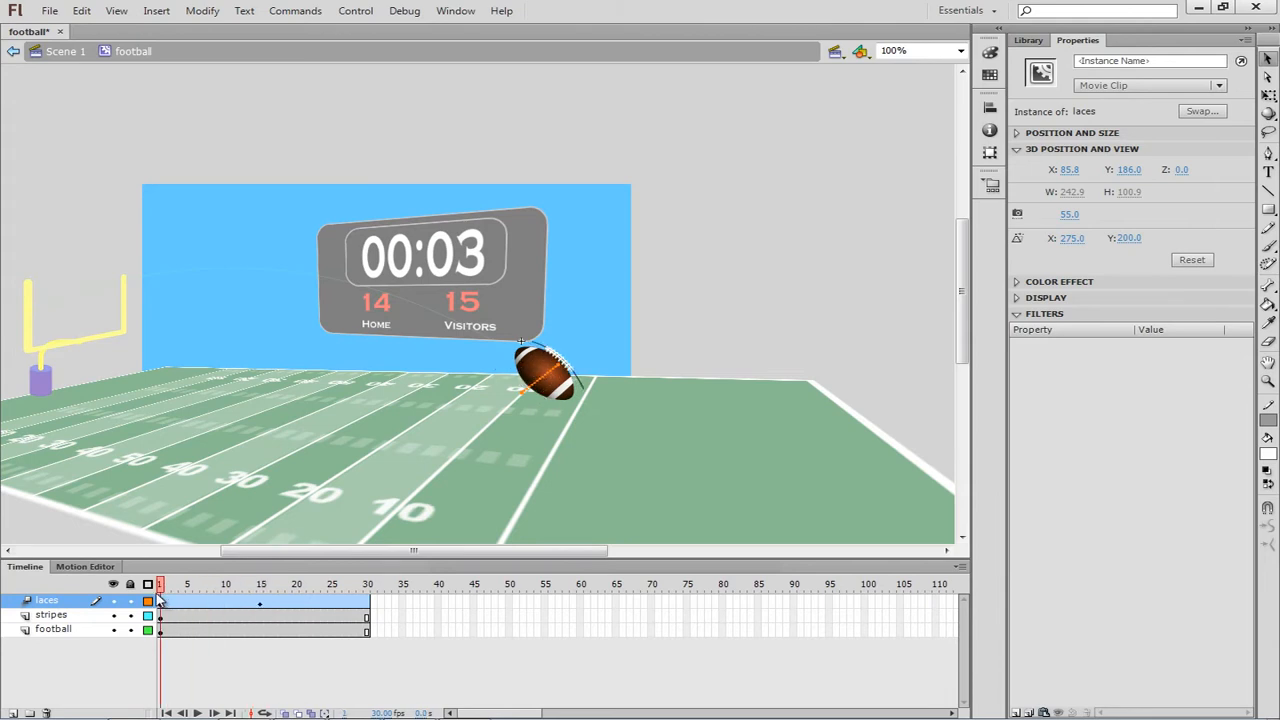
# Collapse the laces tween's Options, Path and Rotation properties and undock the properties into a floating window.
pyautogui.click(159, 599)
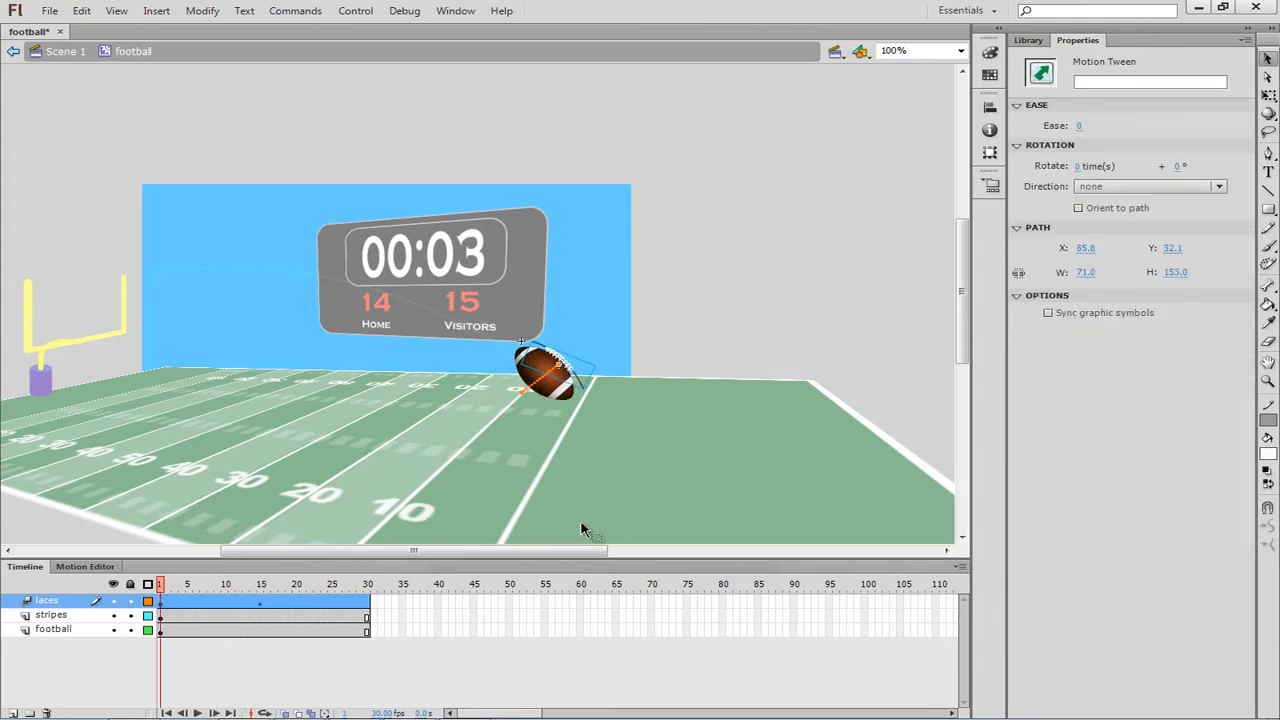
pyautogui.click(1030, 296)
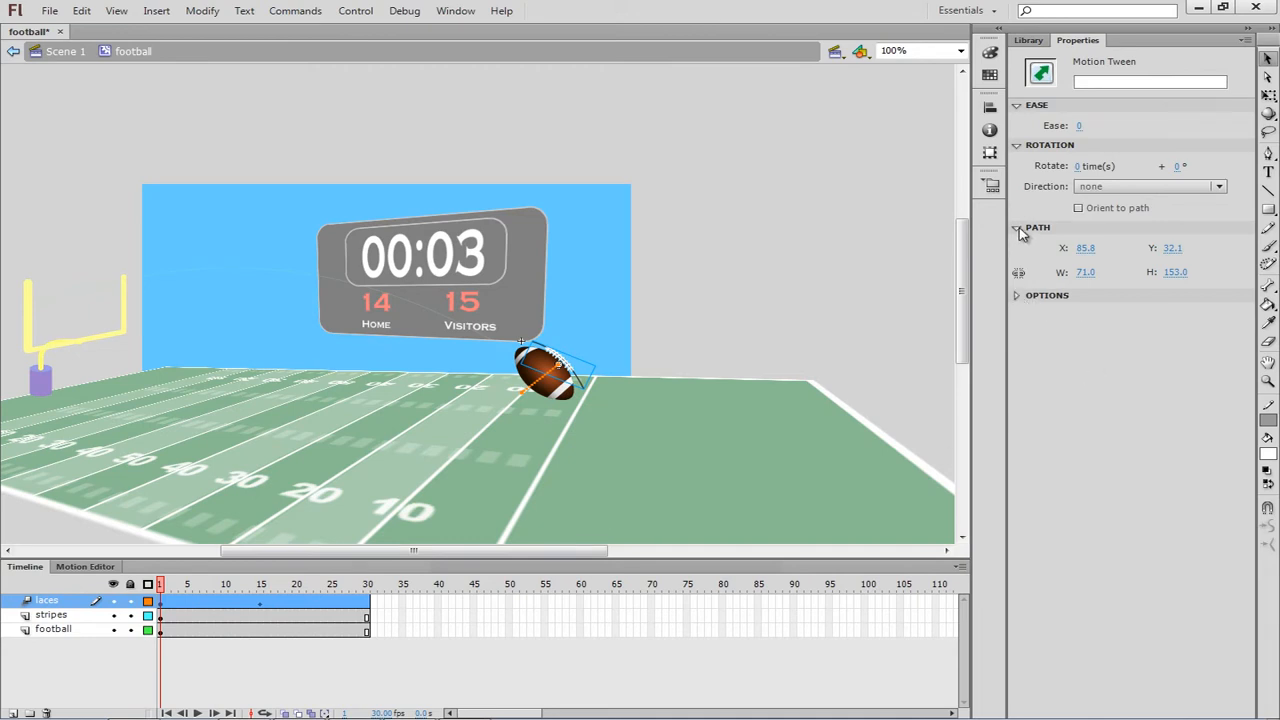
pyautogui.click(1018, 228)
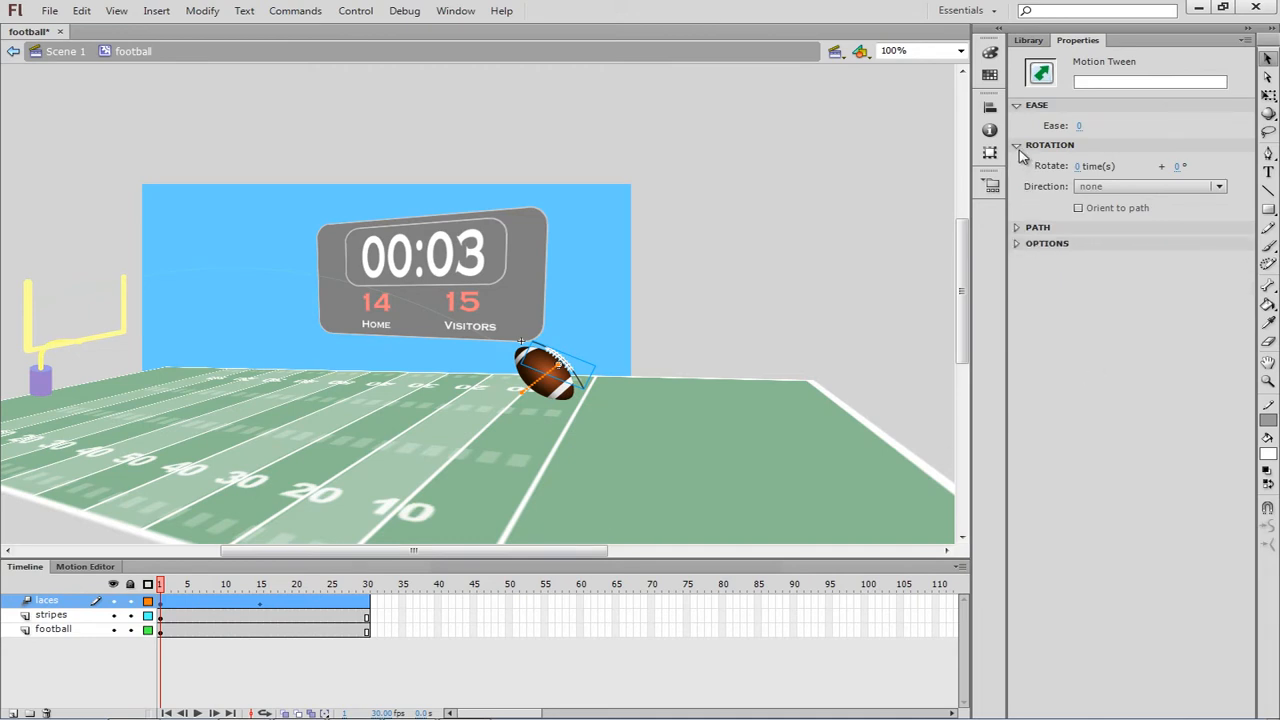
pyautogui.click(1017, 147)
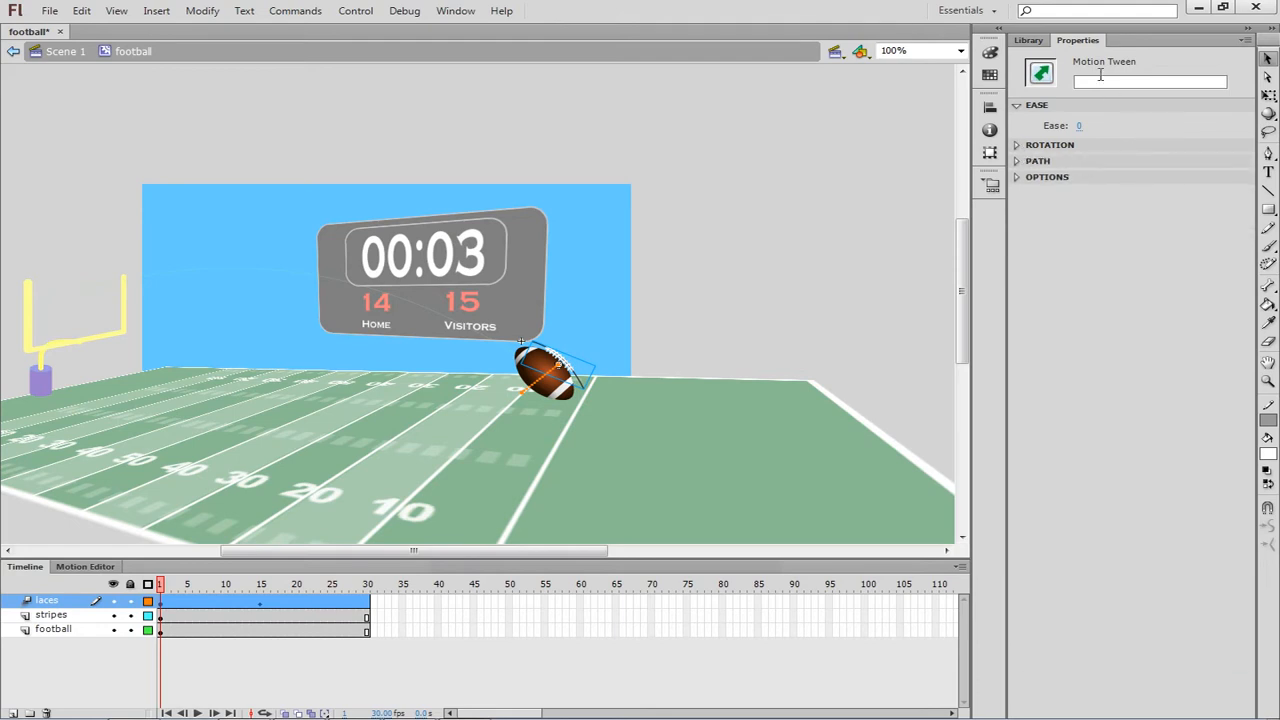
pyautogui.moveTo(1143, 42); pyautogui.dragTo(1140, 20)
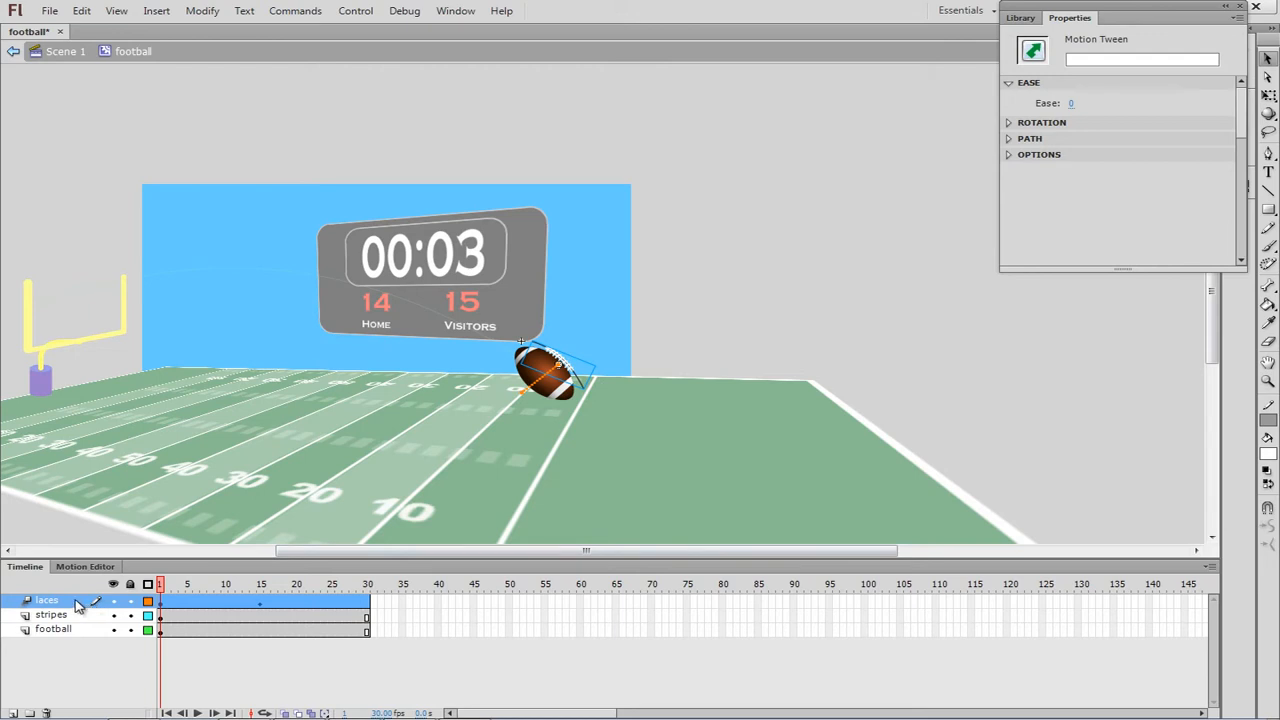
# Add a Blur filter to the laces instance at frame 1 and enlarge the properties area to show all its settings.
pyautogui.click(166, 586)
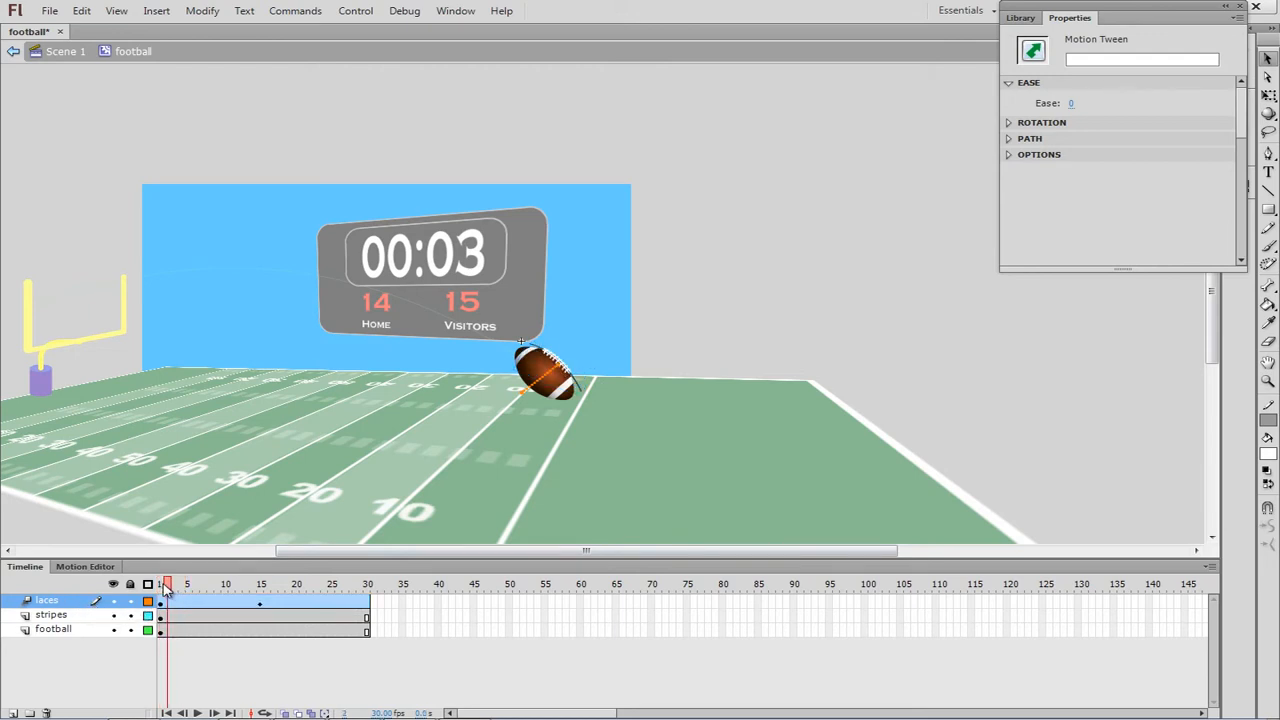
pyautogui.moveTo(166, 588)
pyautogui.mouseDown()
pyautogui.moveTo(178, 590)
pyautogui.moveTo(159, 586)
pyautogui.mouseUp()
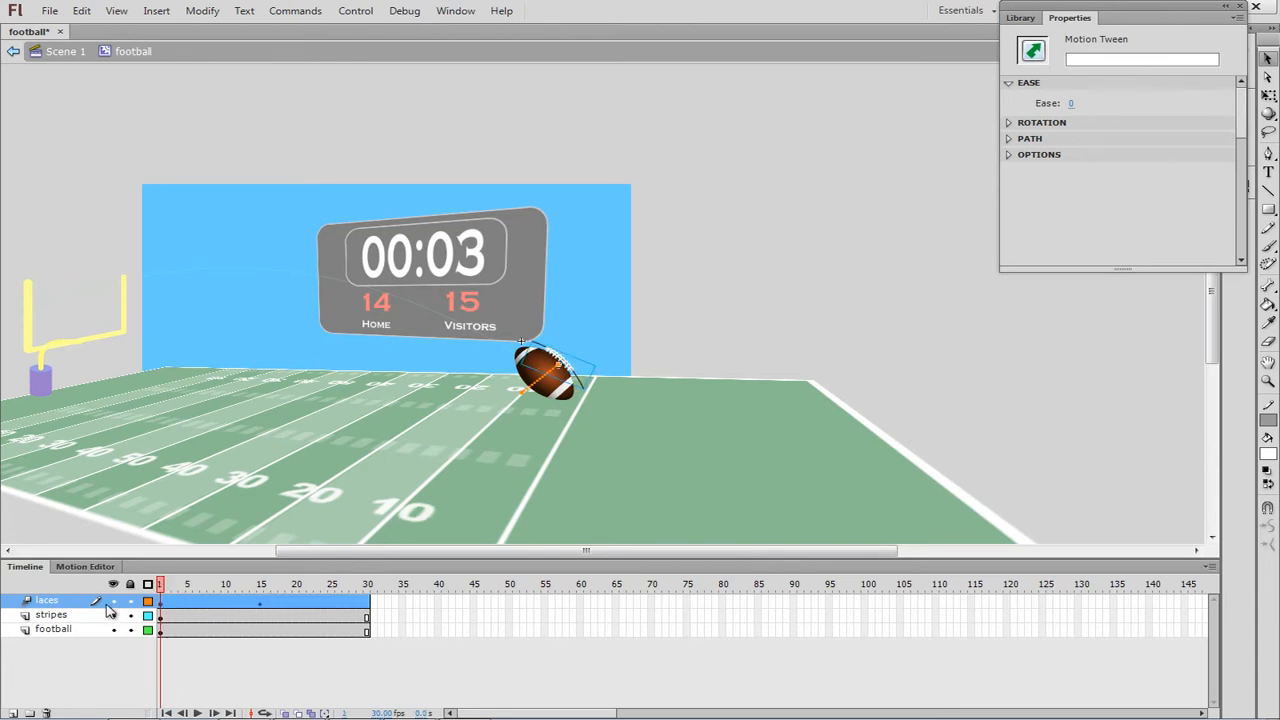
pyautogui.click(569, 369)
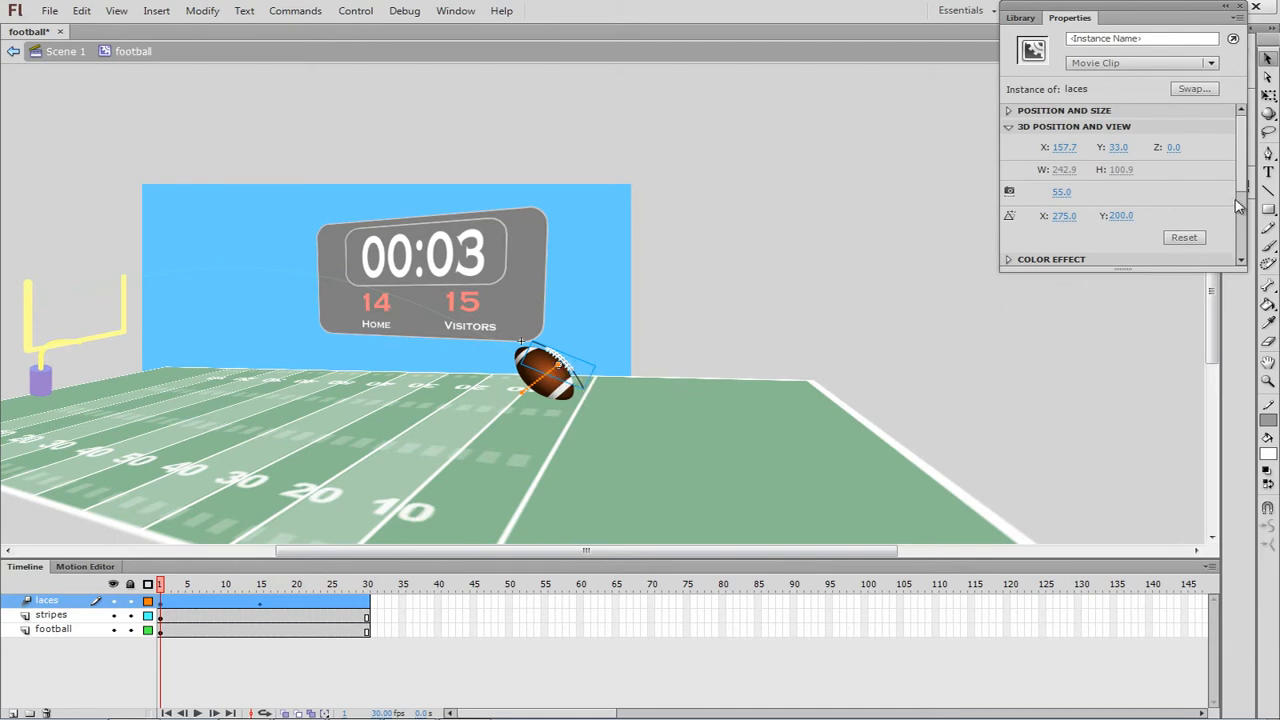
pyautogui.scroll(-3, 1238, 203)
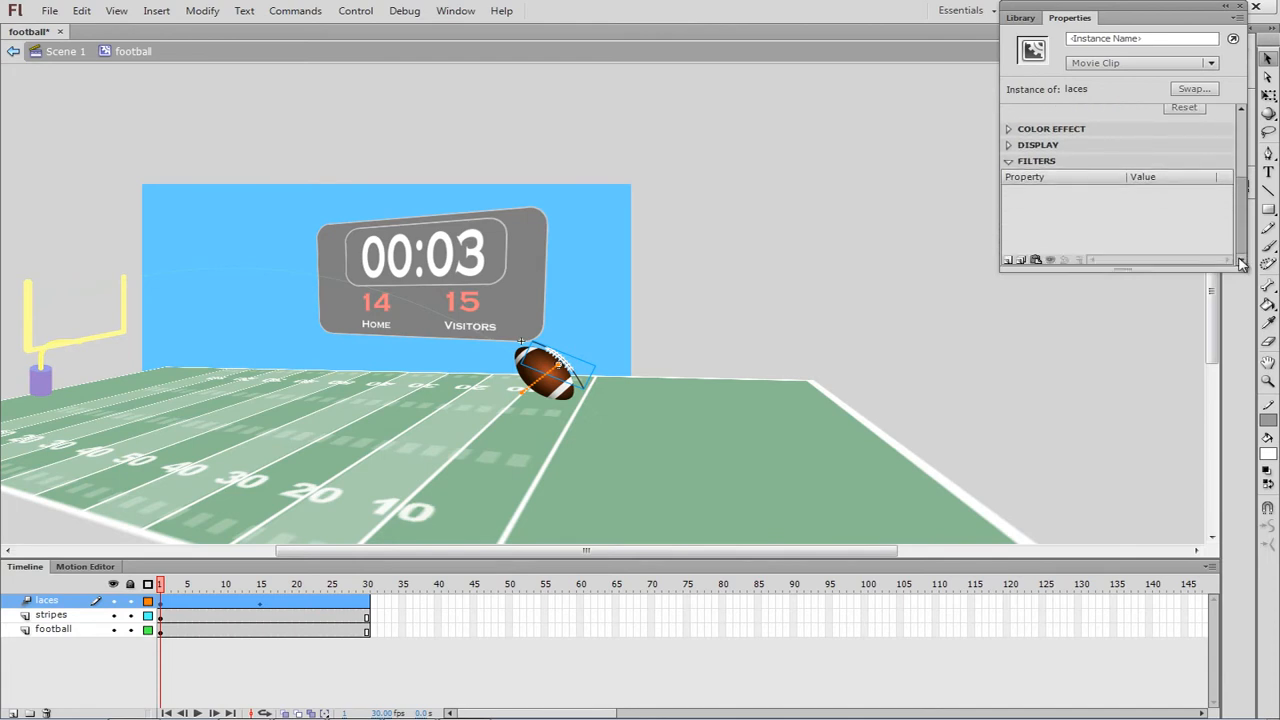
pyautogui.scroll(3, 1219, 188)
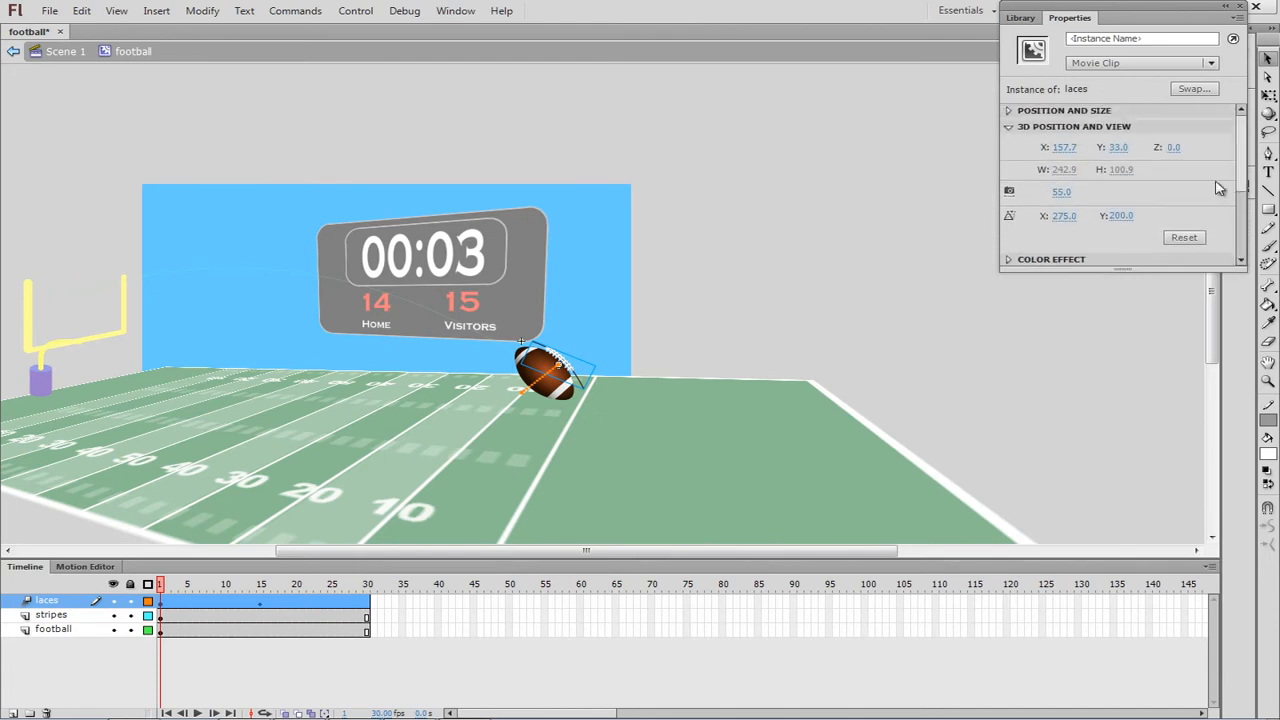
pyautogui.click(1009, 127)
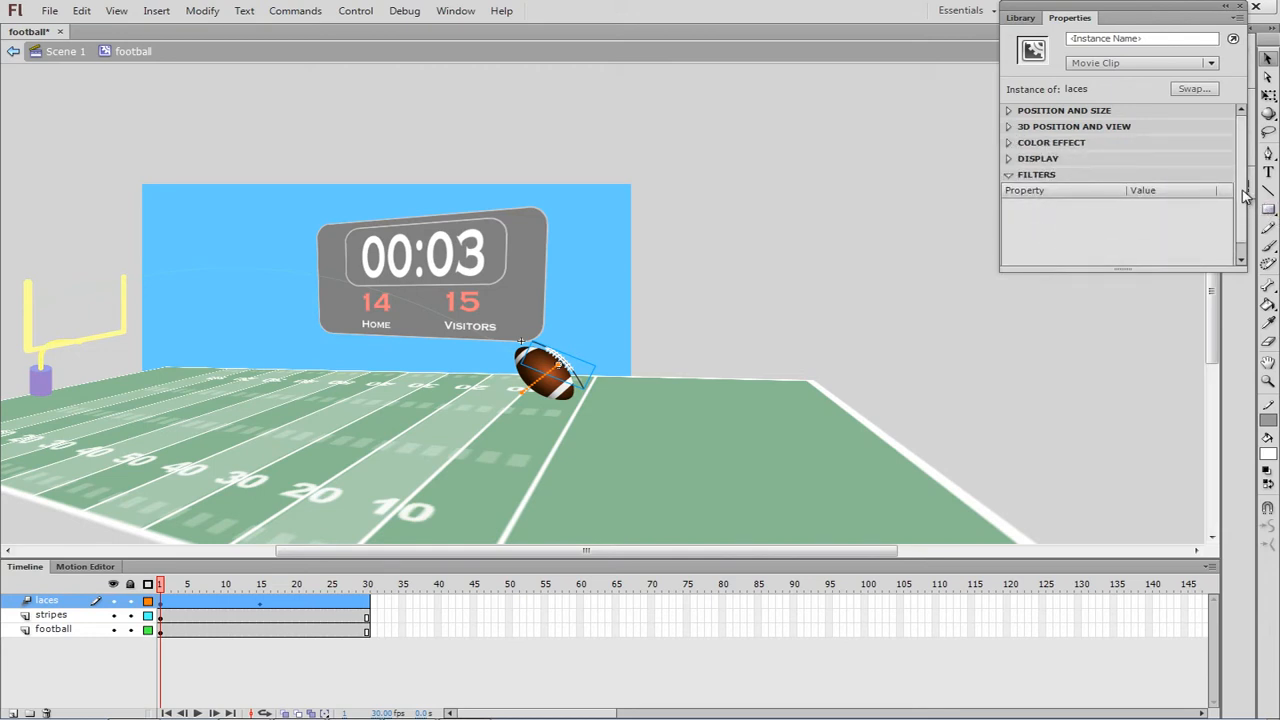
pyautogui.moveTo(1246, 176); pyautogui.dragTo(1246, 203)
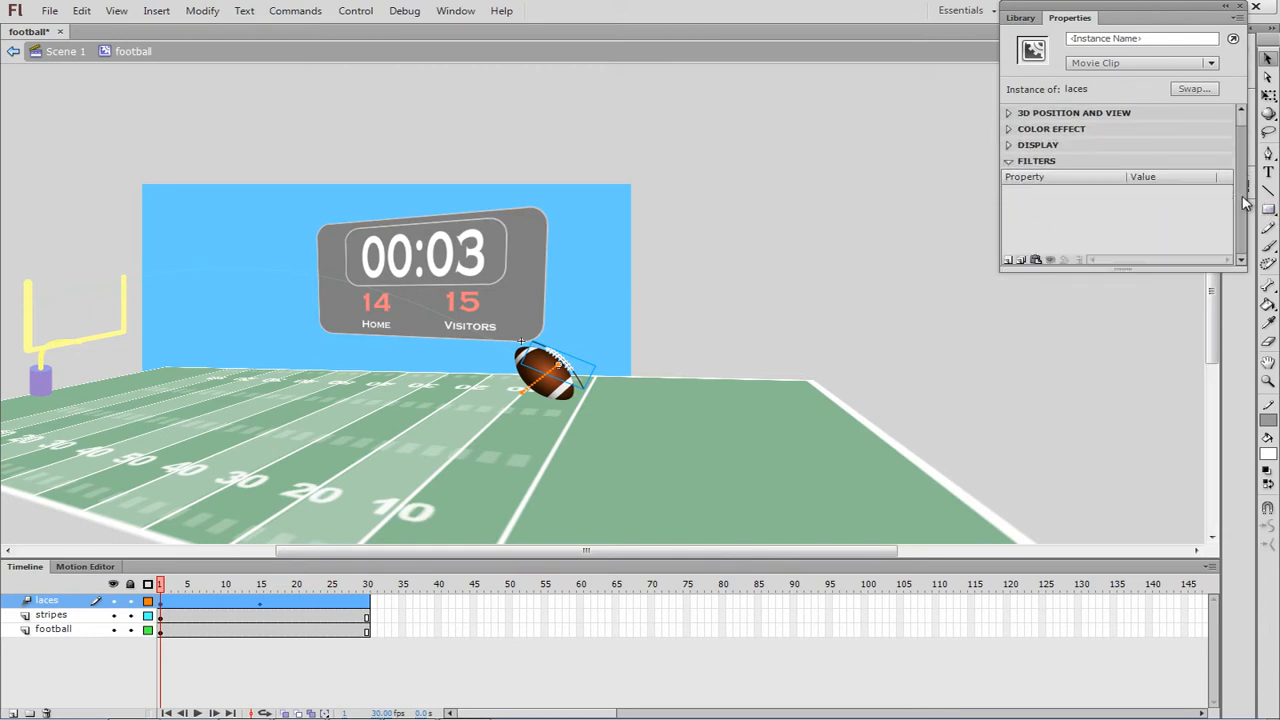
pyautogui.click(1008, 262)
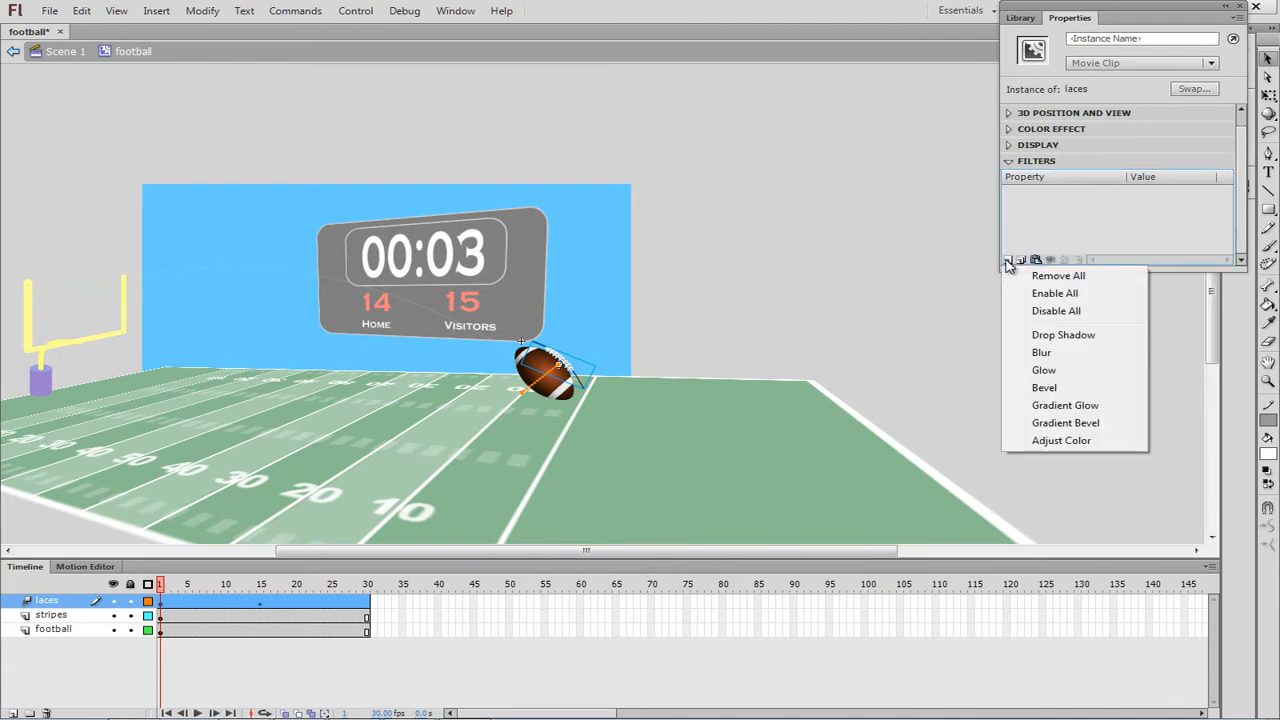
pyautogui.click(1041, 353)
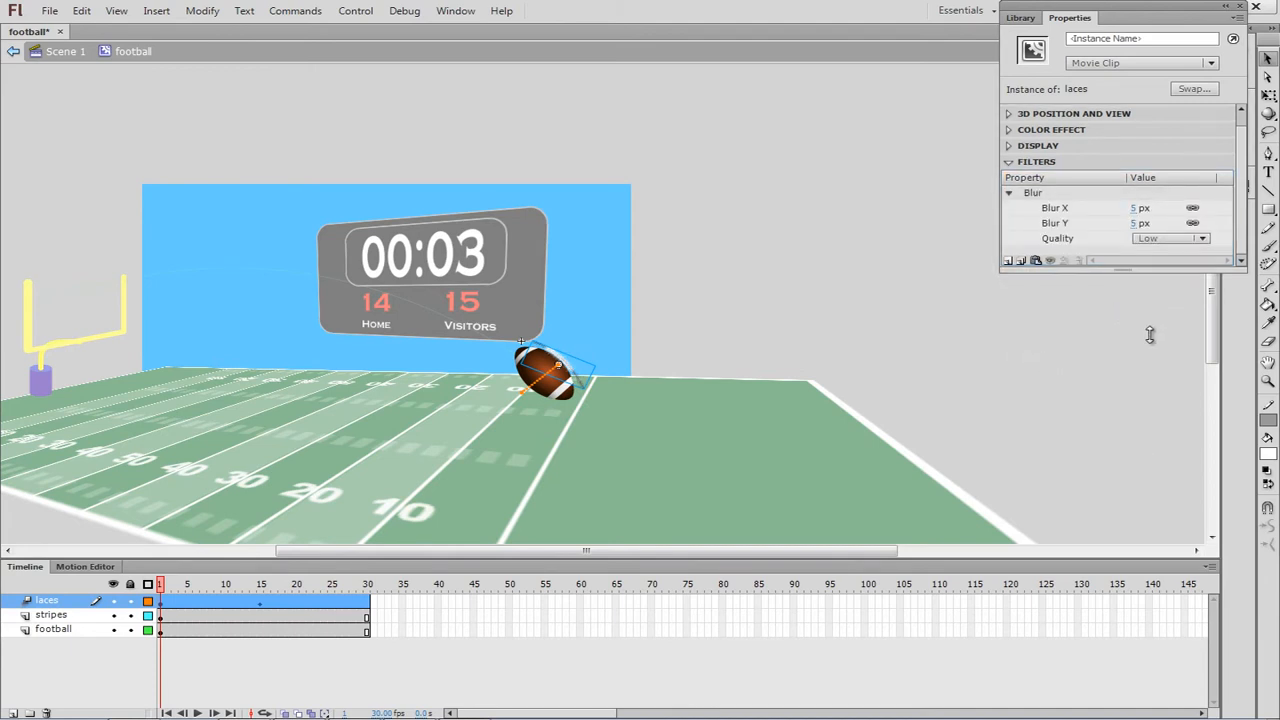
pyautogui.moveTo(1150, 335); pyautogui.dragTo(1140, 410)
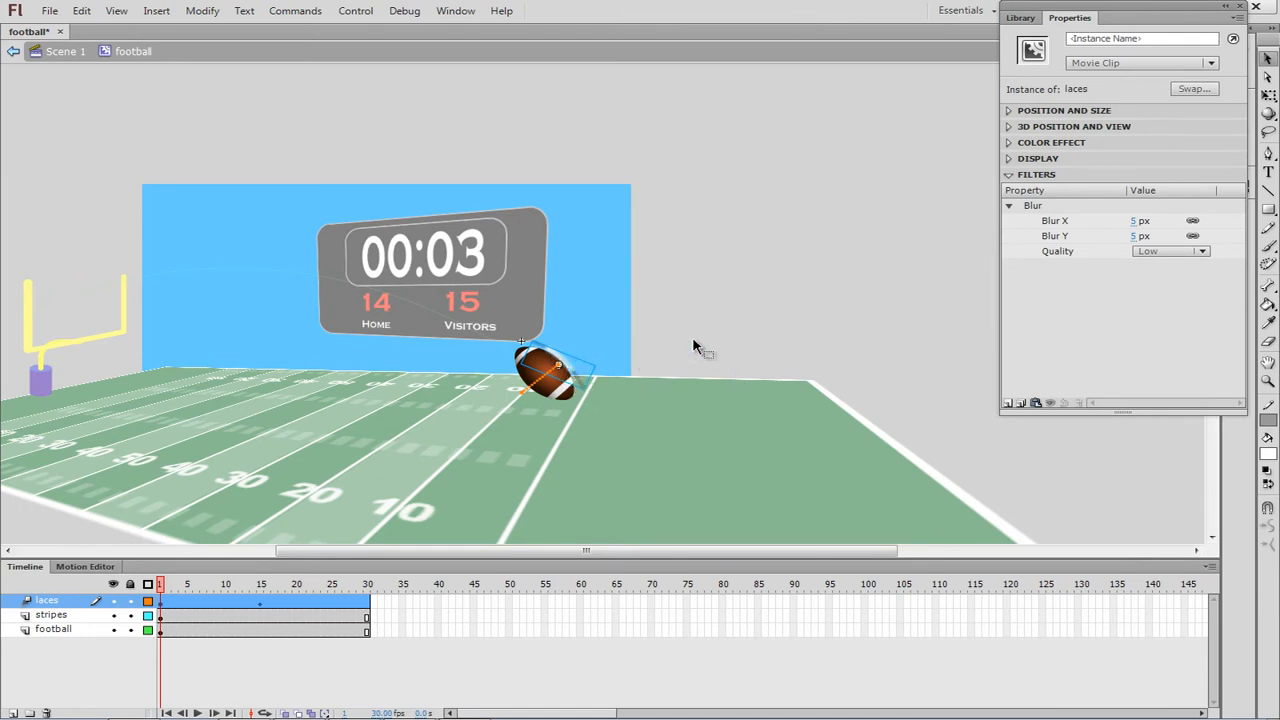
# Unlink the laces' horizontal and vertical blur values and set Blur X to 0 px.
pyautogui.click(1193, 222)
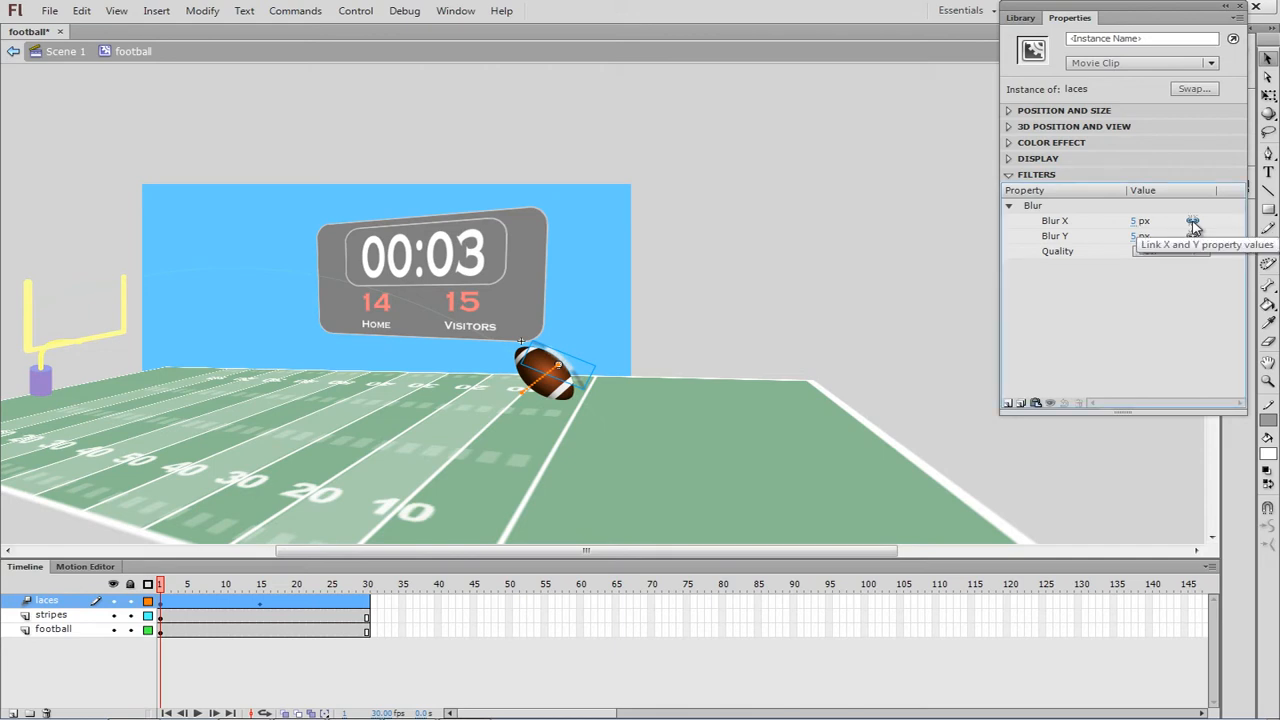
pyautogui.click(1138, 221)
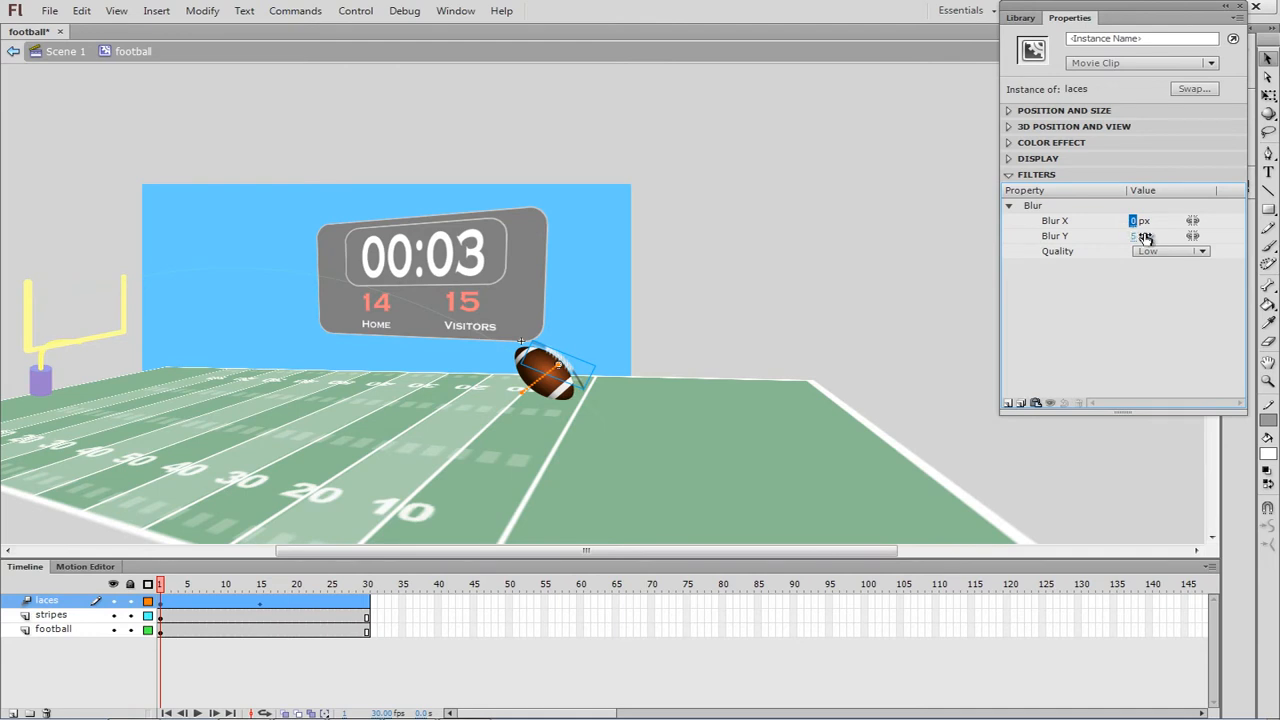
pyautogui.click(1133, 236)
pyautogui.write('7')
pyautogui.click(1133, 221)
pyautogui.click(1137, 236)
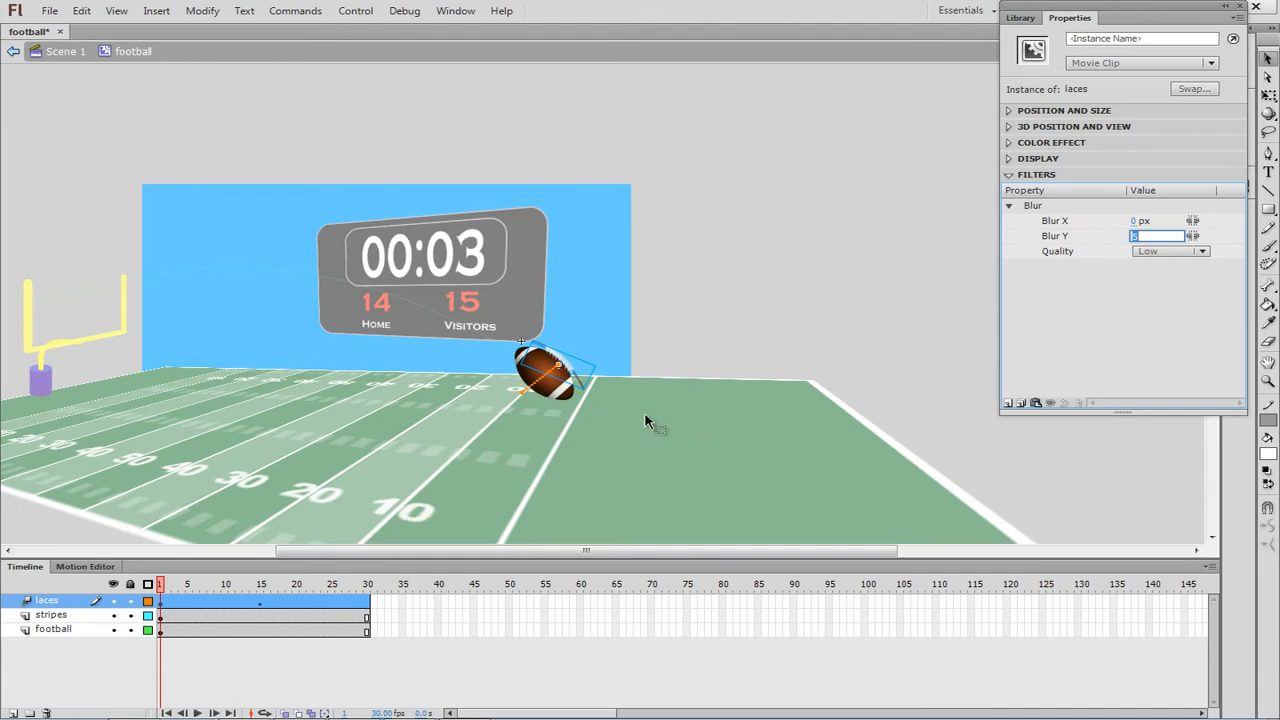
# Copy the brown football shape from frame 1 of the football layer.
pyautogui.click(176, 598)
pyautogui.moveTo(176, 598)
pyautogui.mouseDown()
pyautogui.moveTo(240, 610)
pyautogui.moveTo(166, 603)
pyautogui.moveTo(262, 606)
pyautogui.moveTo(161, 586)
pyautogui.mouseUp()
pyautogui.click(161, 600)
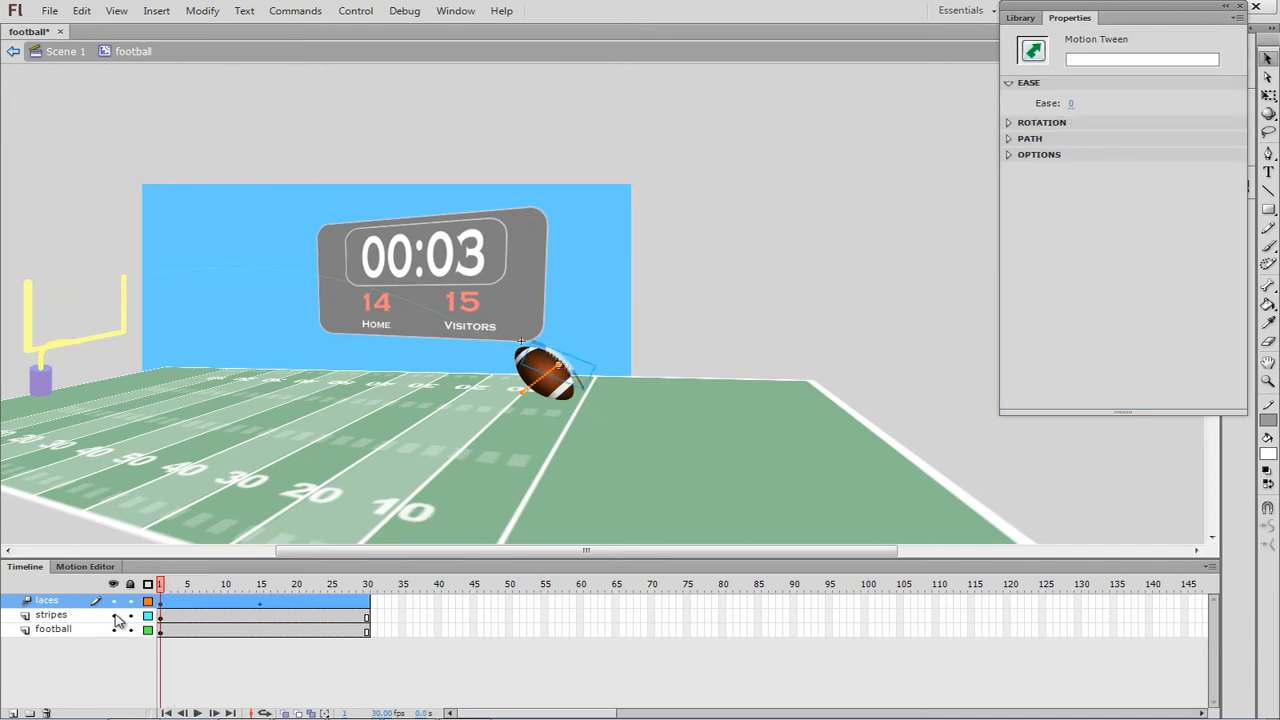
pyautogui.click(53, 629)
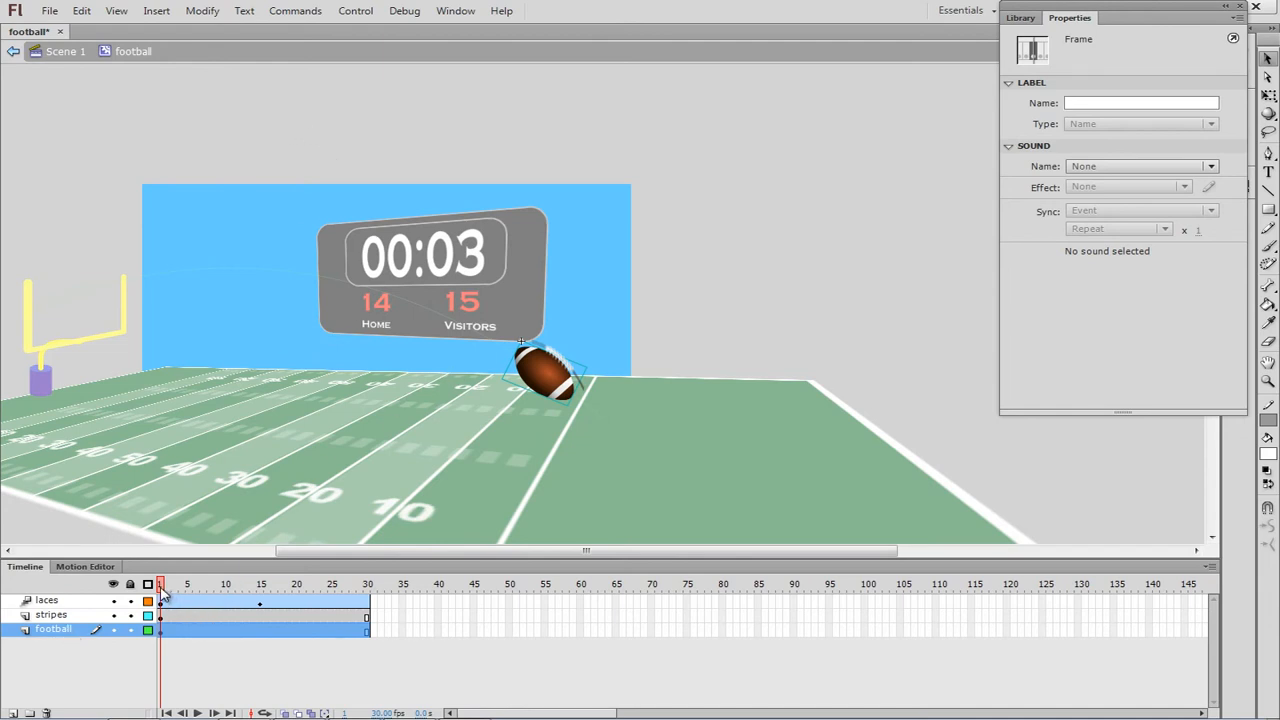
pyautogui.click(81, 10)
pyautogui.click(108, 91)
# Add a new layer above the laces layer and name it football2.
pyautogui.click(13, 712)
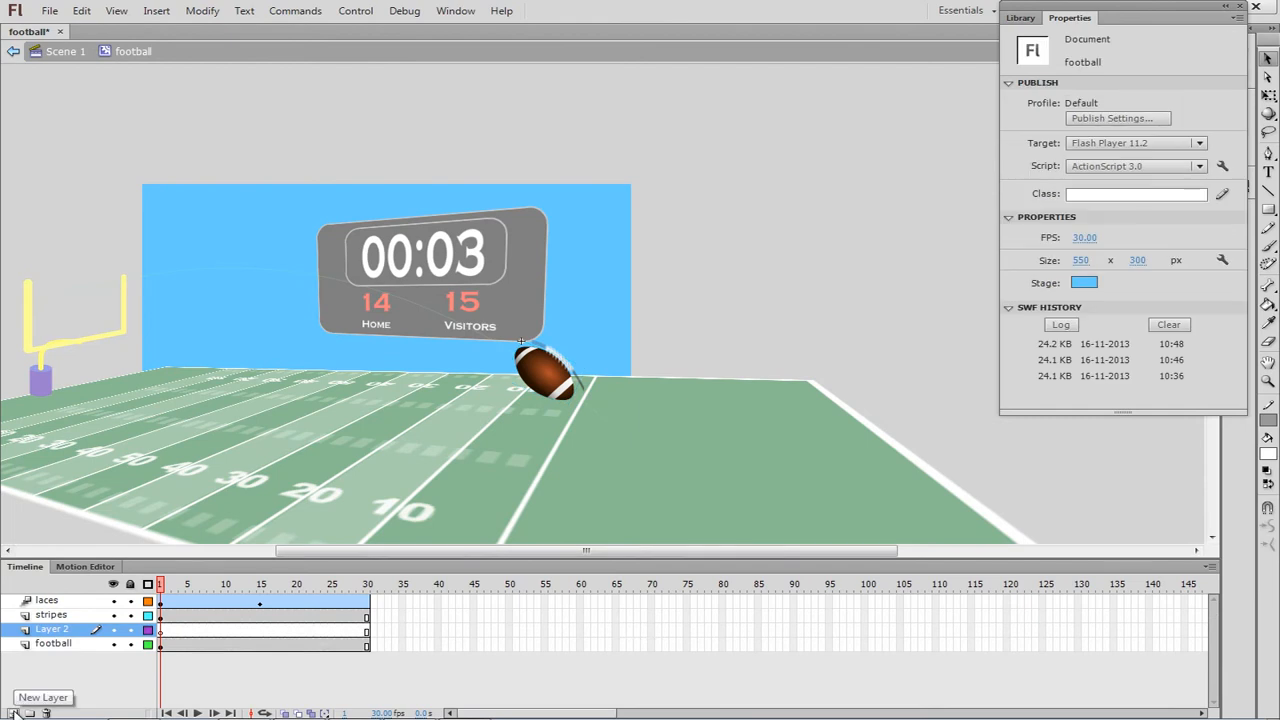
pyautogui.hotkey('ctrl', 'z')
pyautogui.click(50, 602)
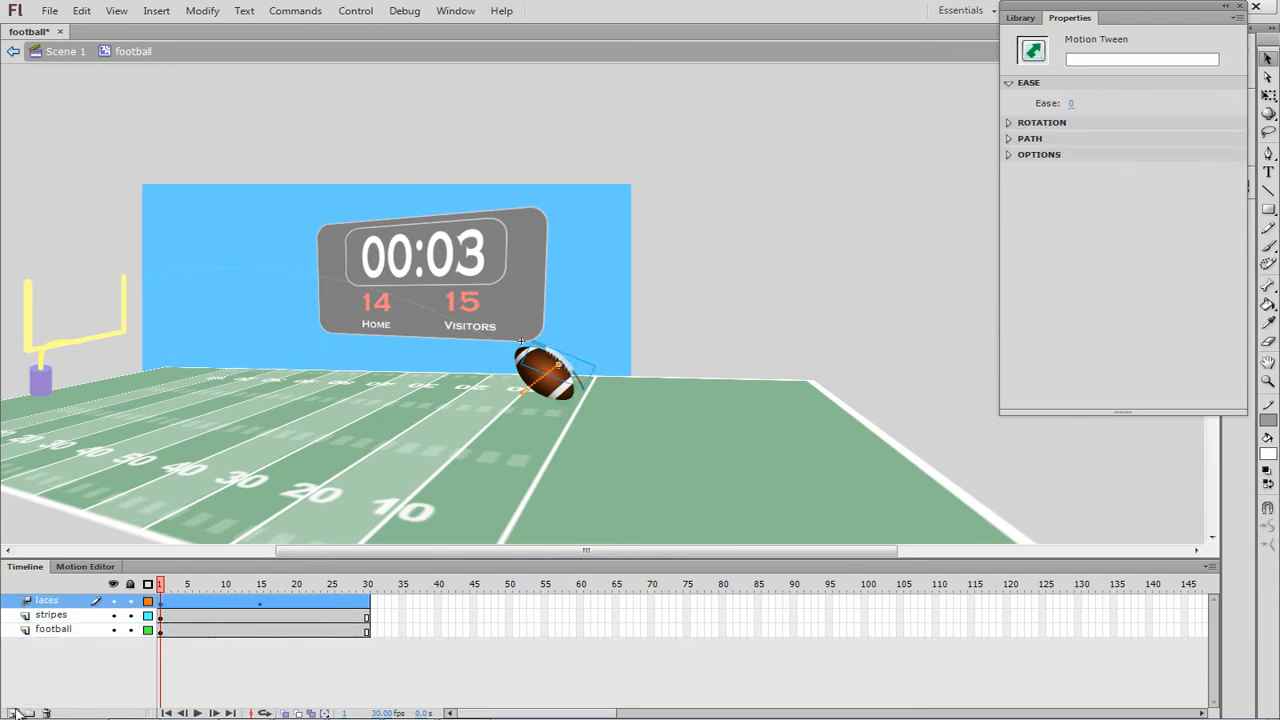
pyautogui.click(17, 713)
pyautogui.doubleClick(52, 601)
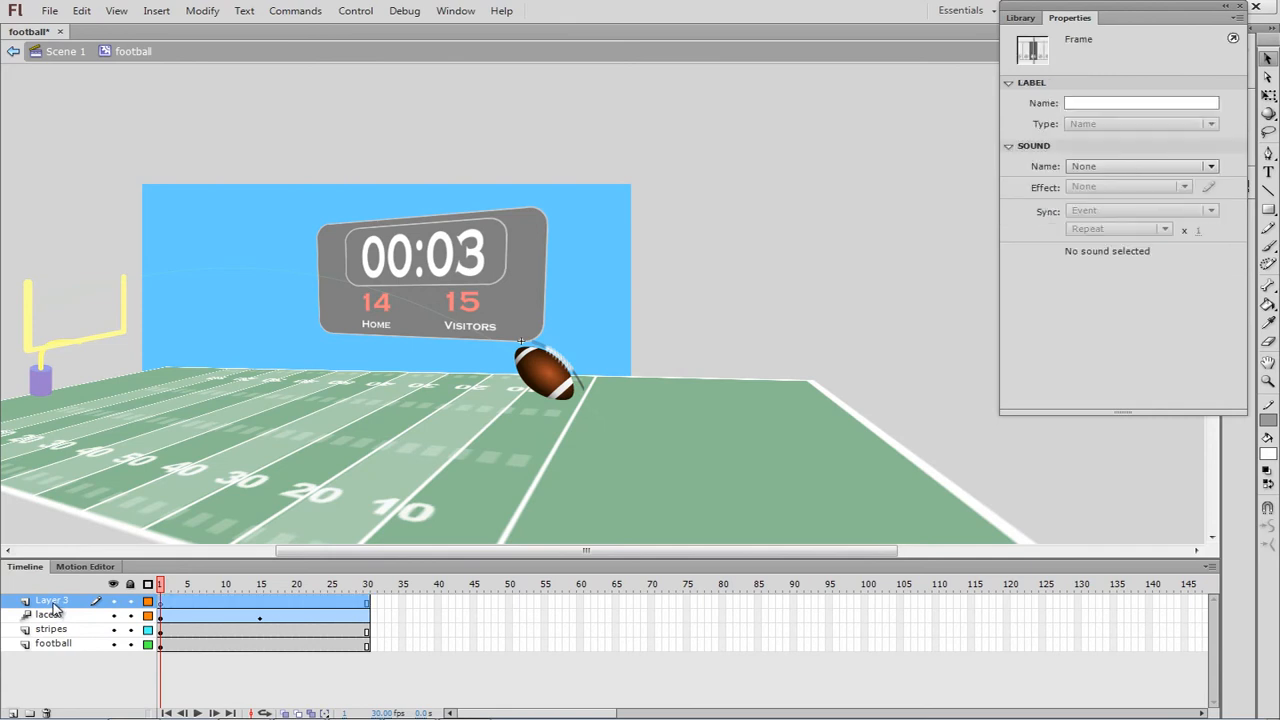
pyautogui.write('football2')
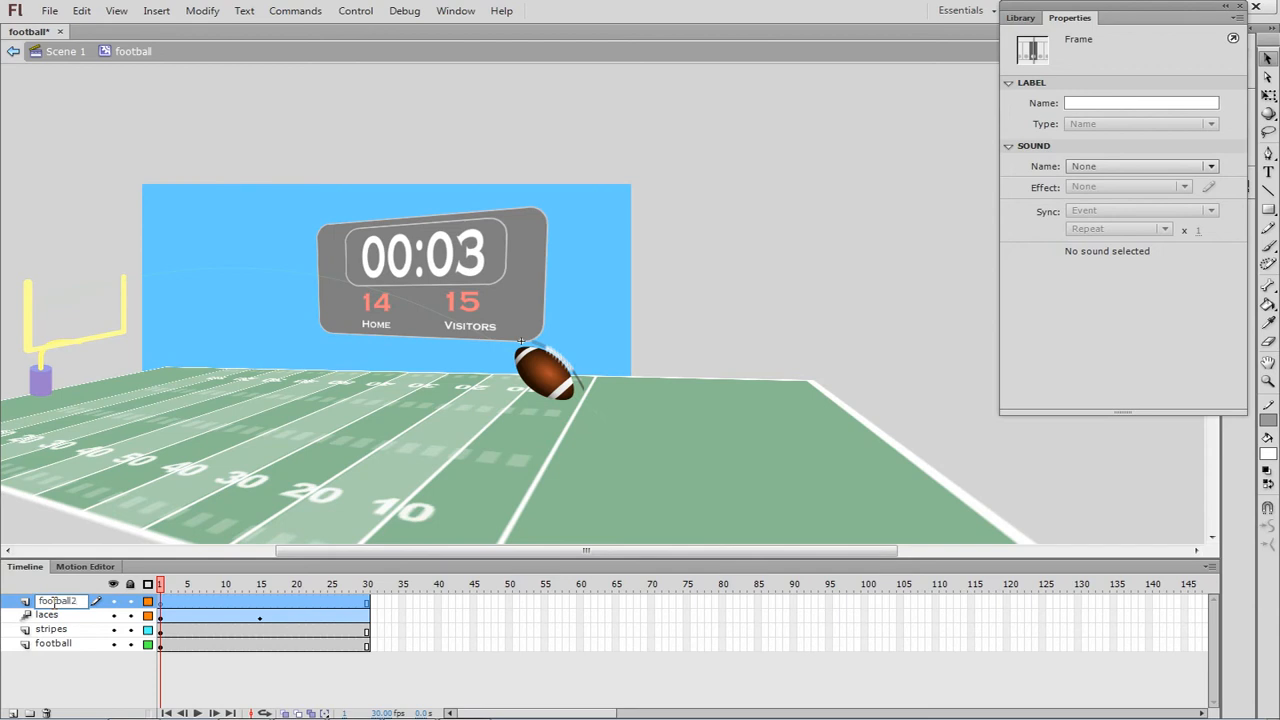
pyautogui.press('Return')
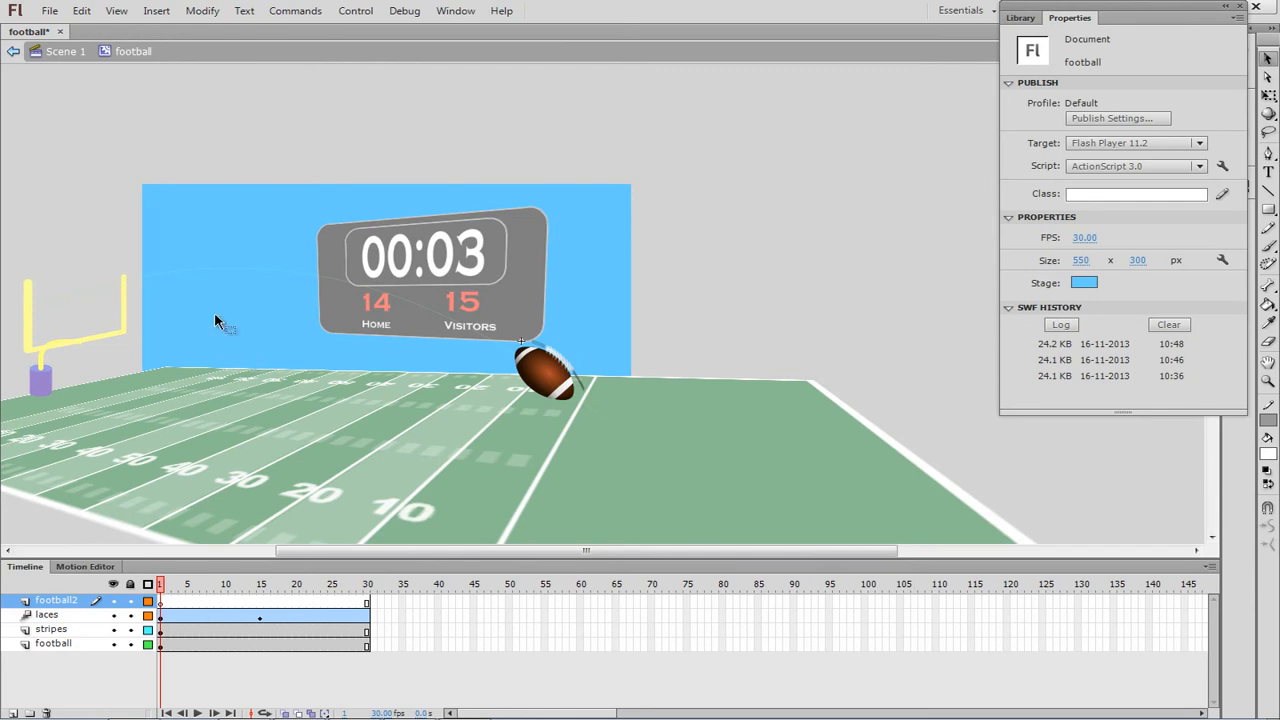
# Paste the copied football shape in place on the football2 layer.
pyautogui.click(82, 11)
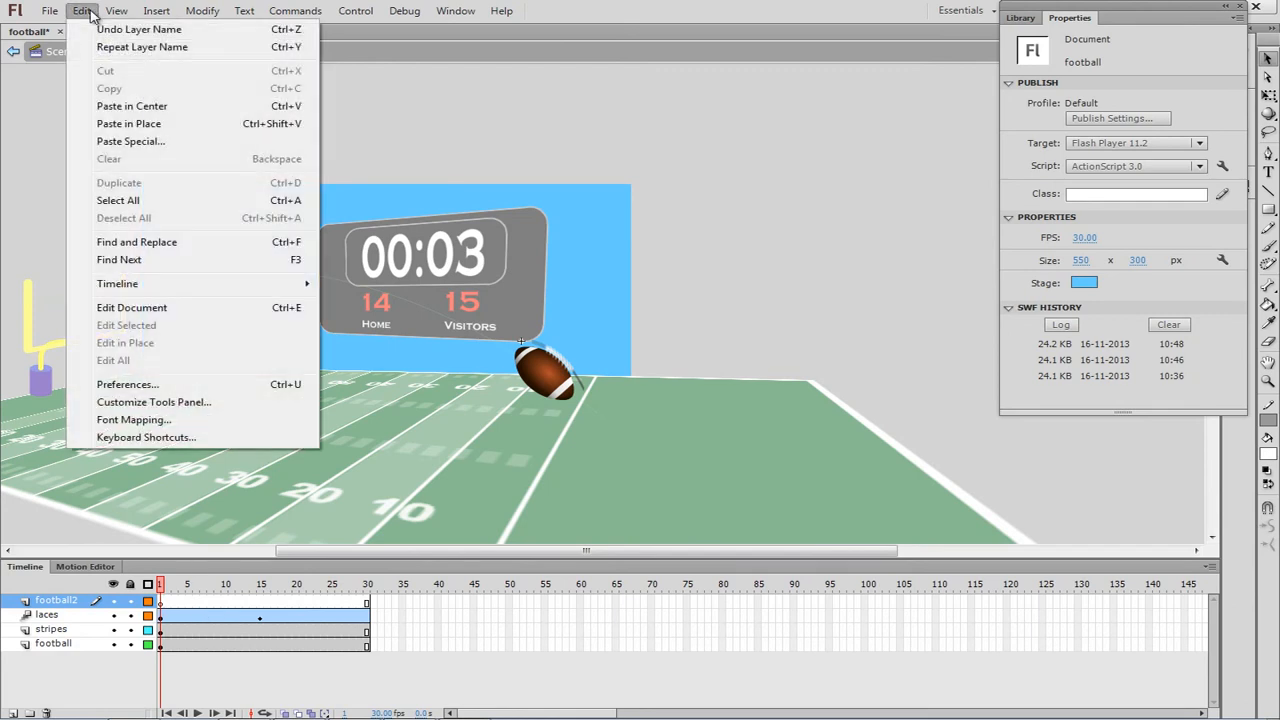
pyautogui.click(140, 124)
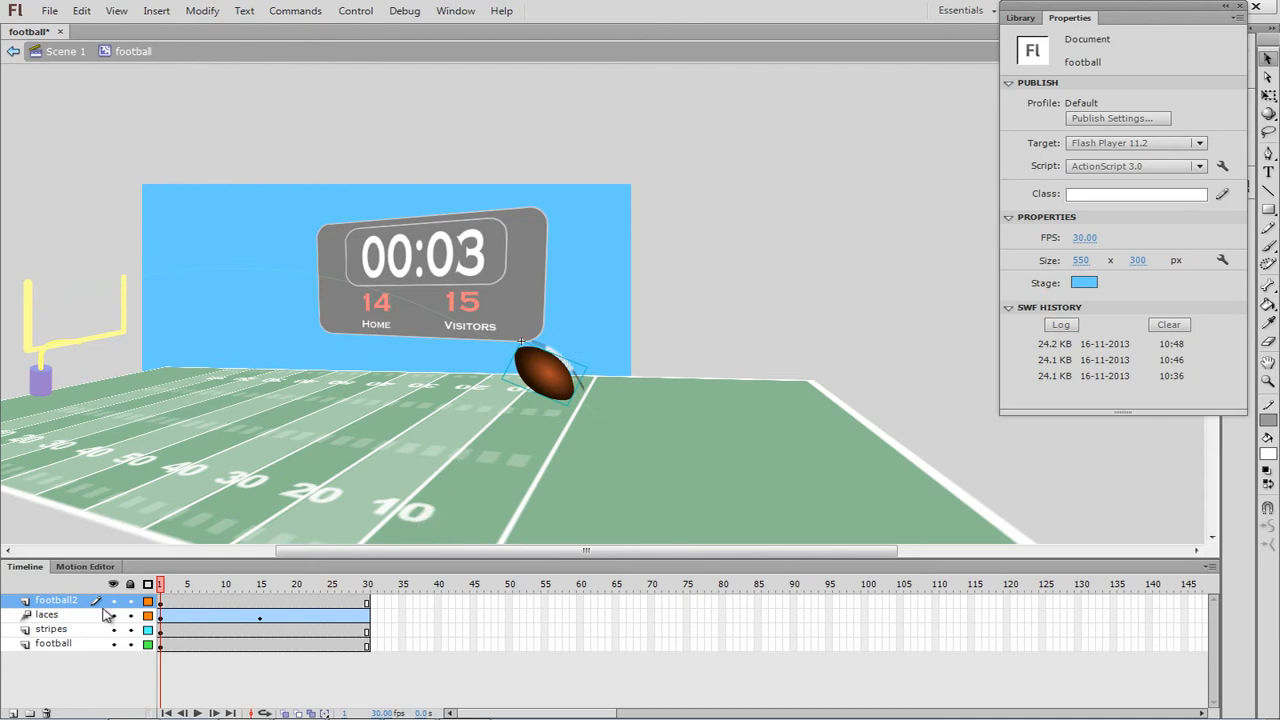
pyautogui.rightClick(549, 377)
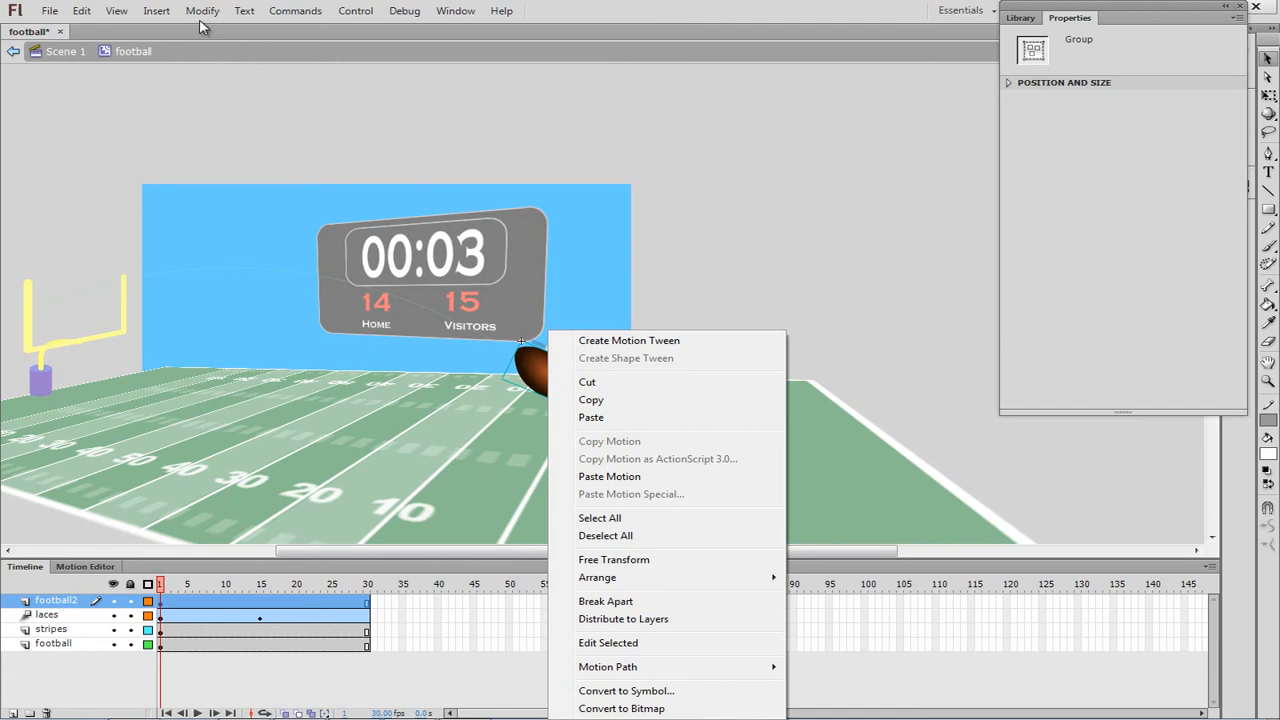
pyautogui.click(158, 11)
pyautogui.moveTo(205, 17)
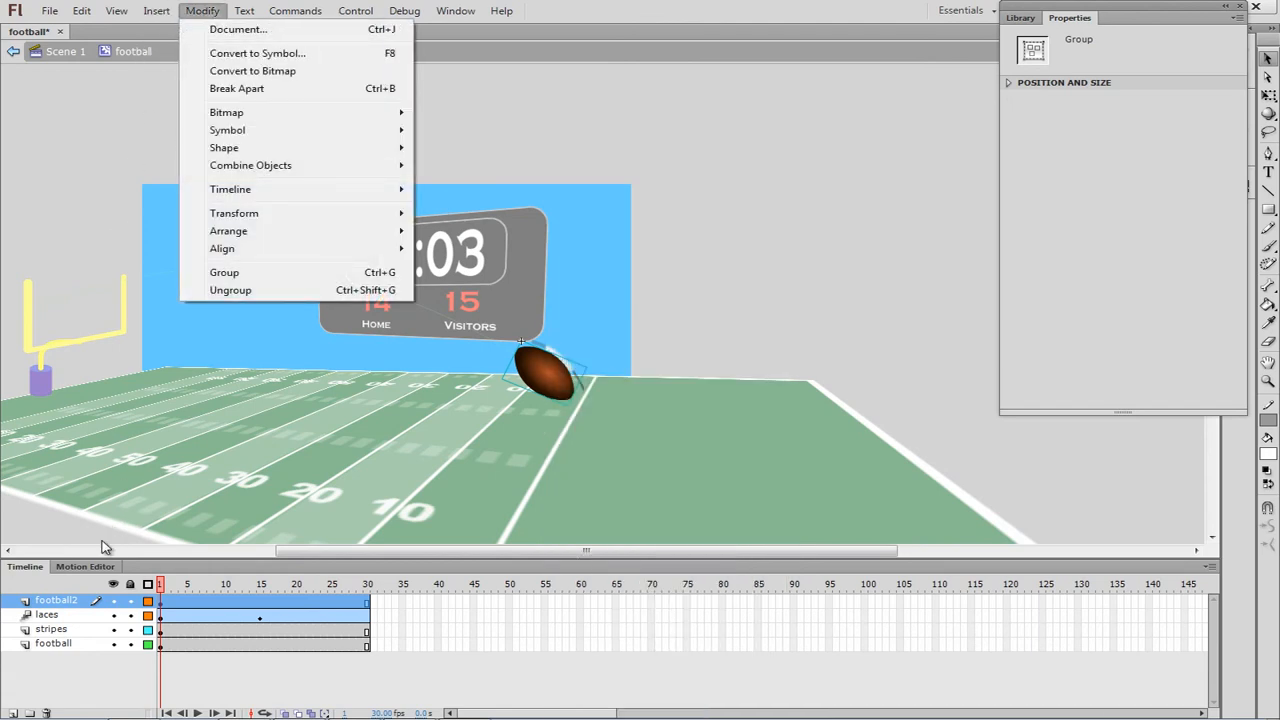
# Turn the football2 layer into a mask for the laces and check the masking by scrubbing to frame 15.
pyautogui.click(76, 607)
pyautogui.rightClick(76, 607)
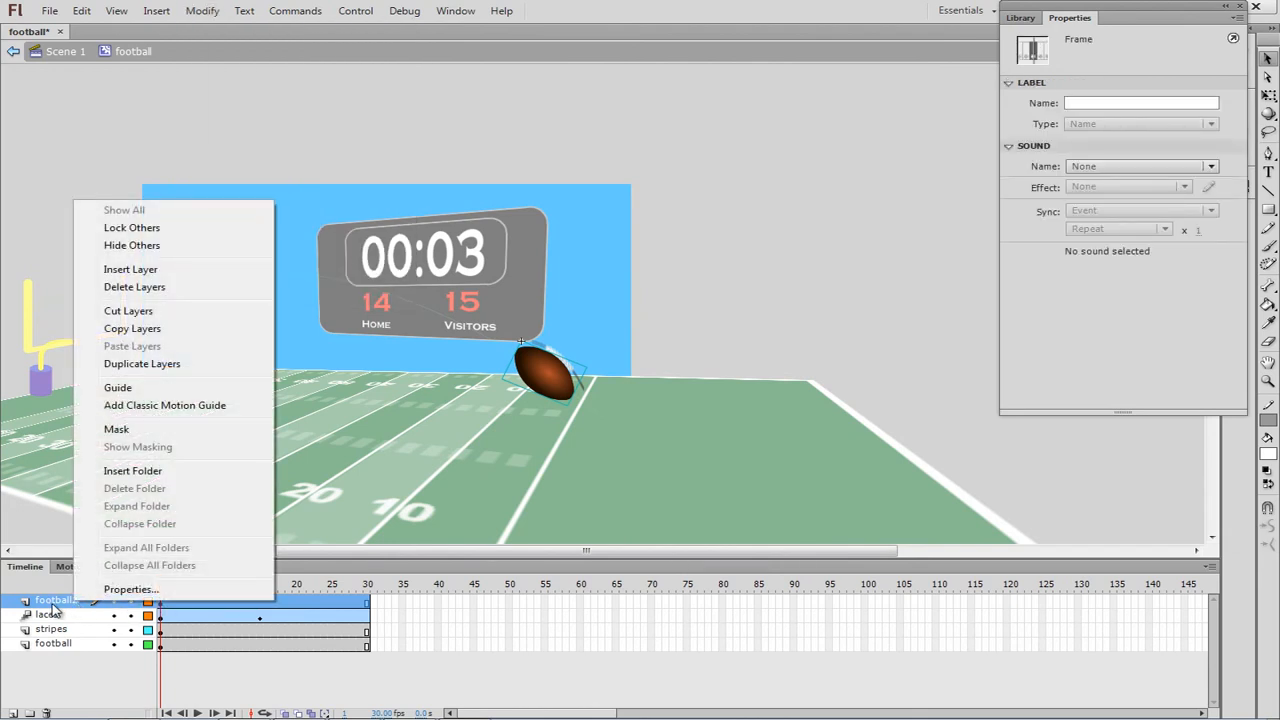
pyautogui.click(116, 429)
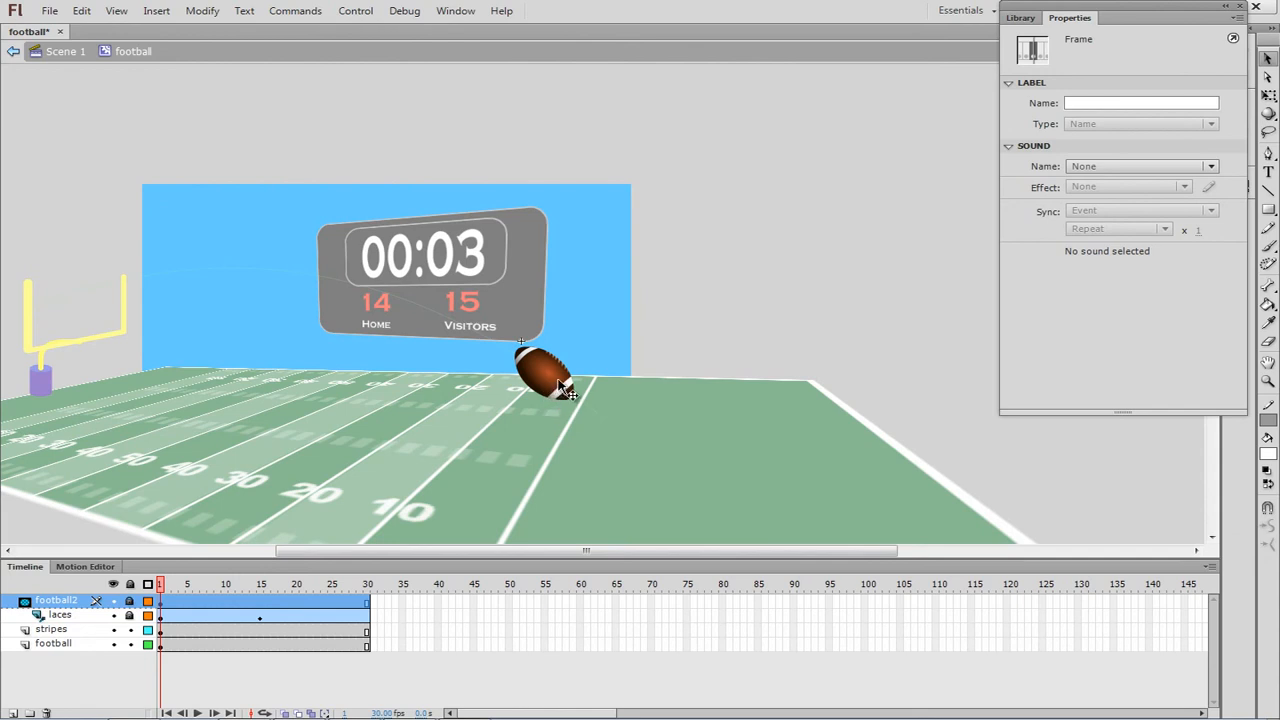
pyautogui.moveTo(162, 589); pyautogui.dragTo(260, 589)
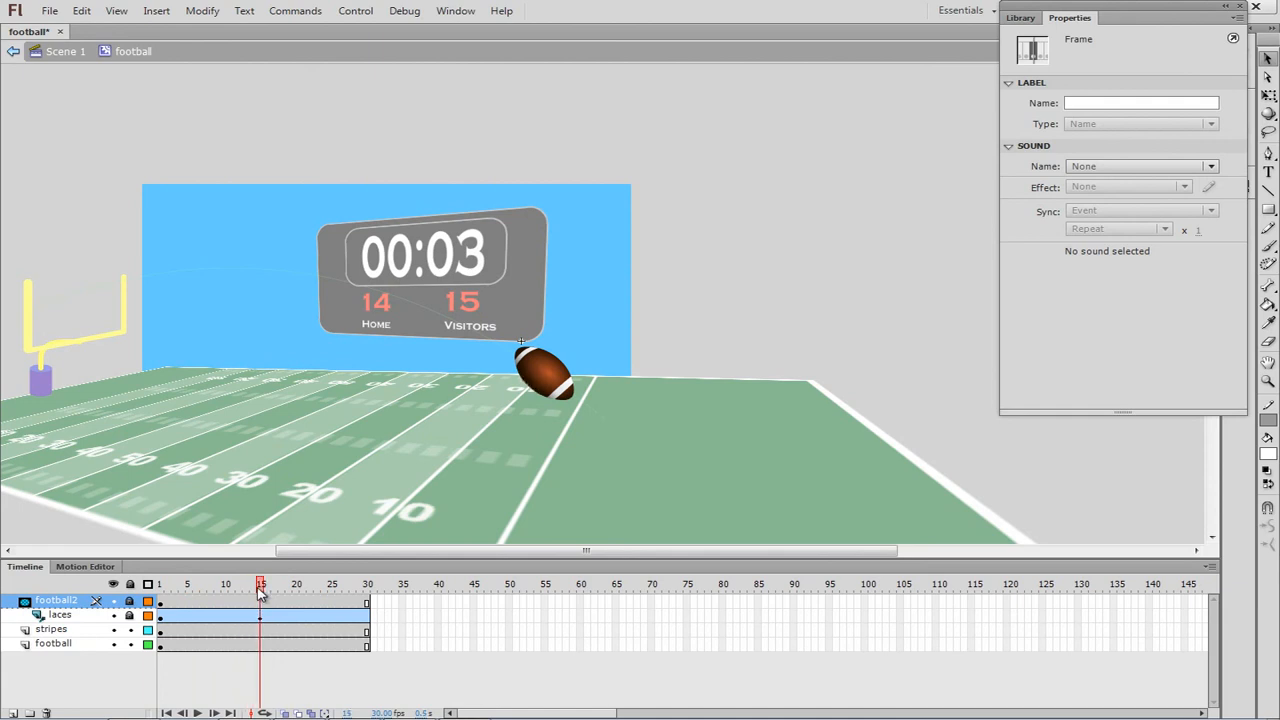
# Select the laces layer and examine its motion tween keyframe at frame 15.
pyautogui.click(84, 617)
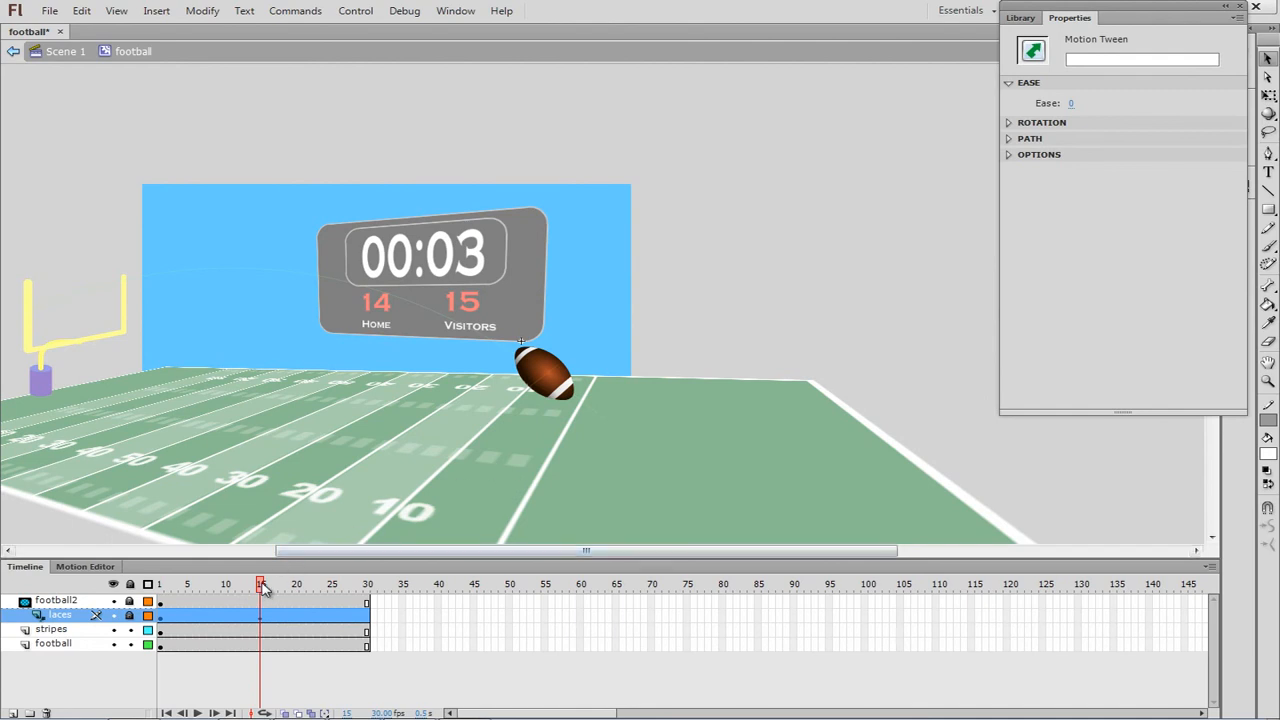
pyautogui.moveTo(262, 587); pyautogui.dragTo(263, 621)
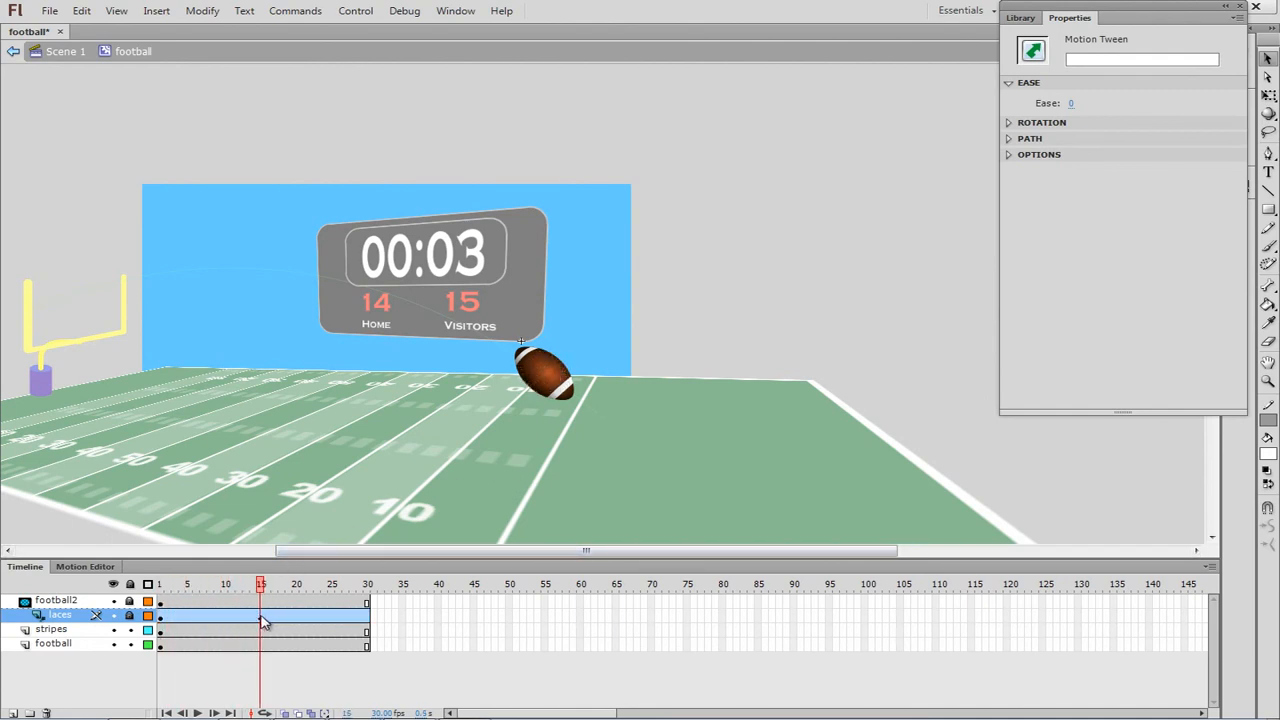
pyautogui.click(263, 621)
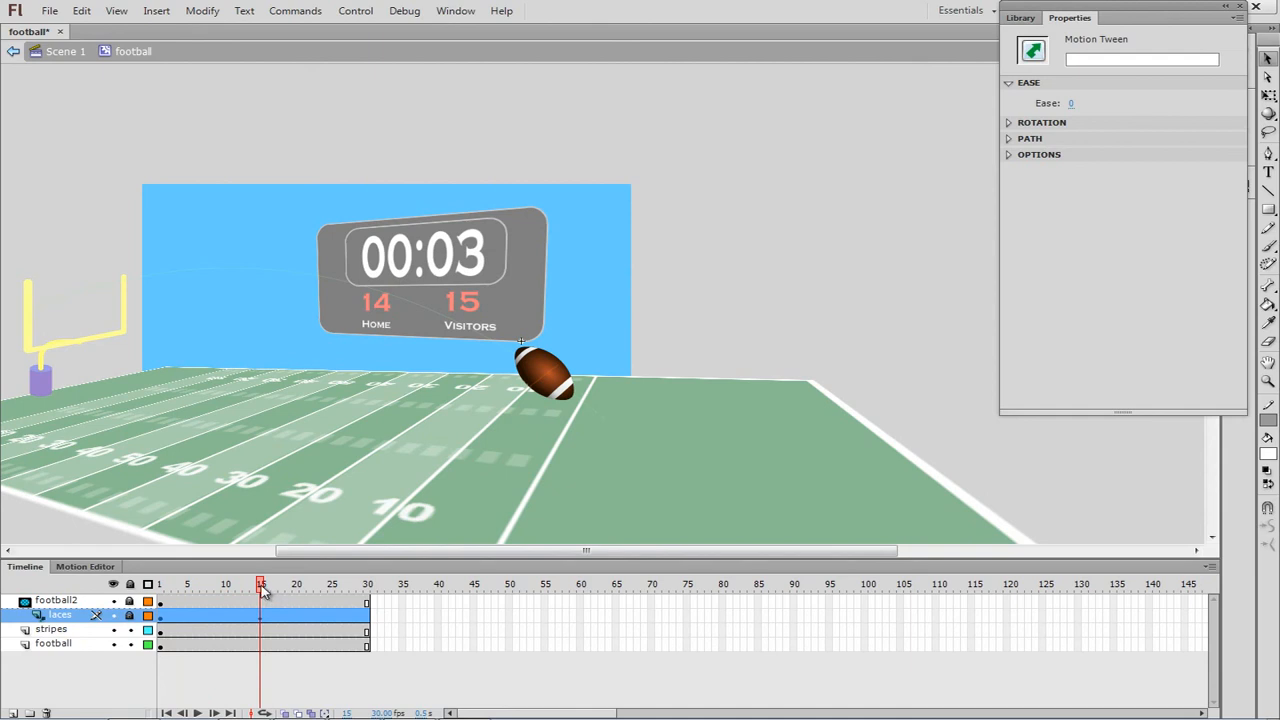
pyautogui.moveTo(263, 590)
pyautogui.mouseDown()
pyautogui.moveTo(293, 597)
pyautogui.moveTo(260, 598)
pyautogui.mouseUp()
pyautogui.click(260, 615)
# Return to Scene 1, test the movie in Flash Professional to check the football's spin in flight, and close the preview.
pyautogui.click(72, 55)
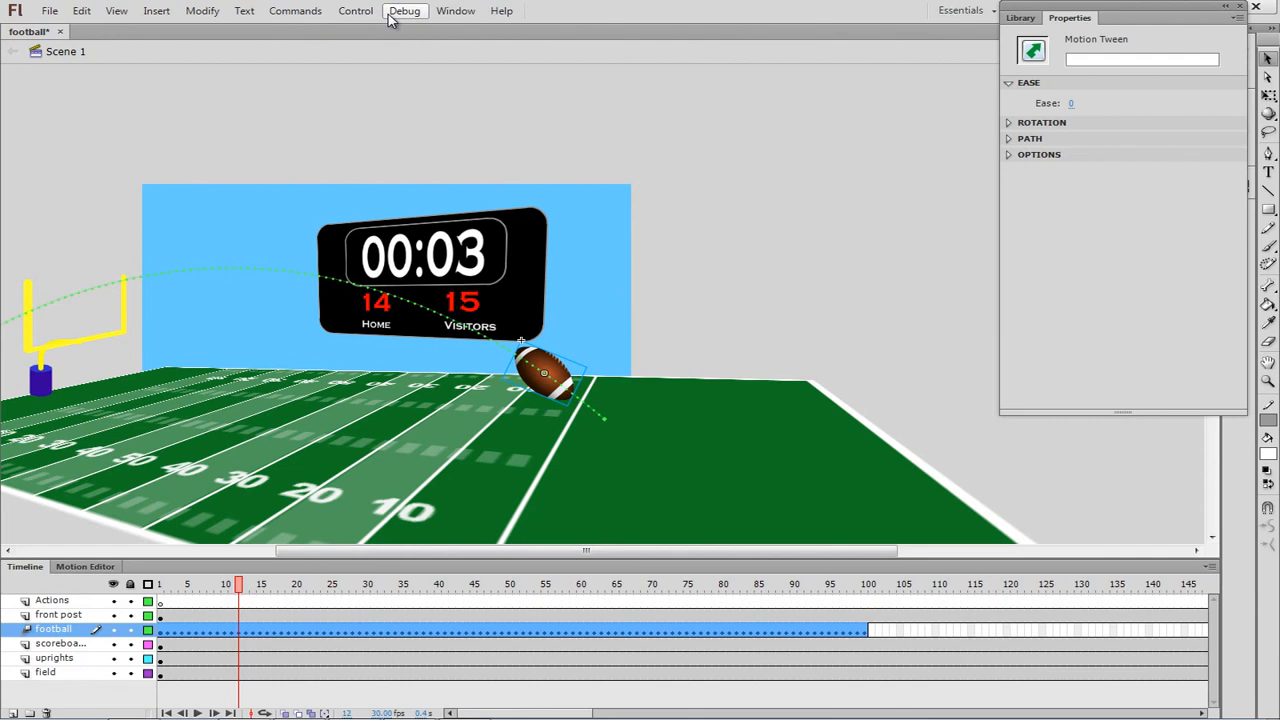
pyautogui.click(360, 12)
pyautogui.moveTo(420, 130)
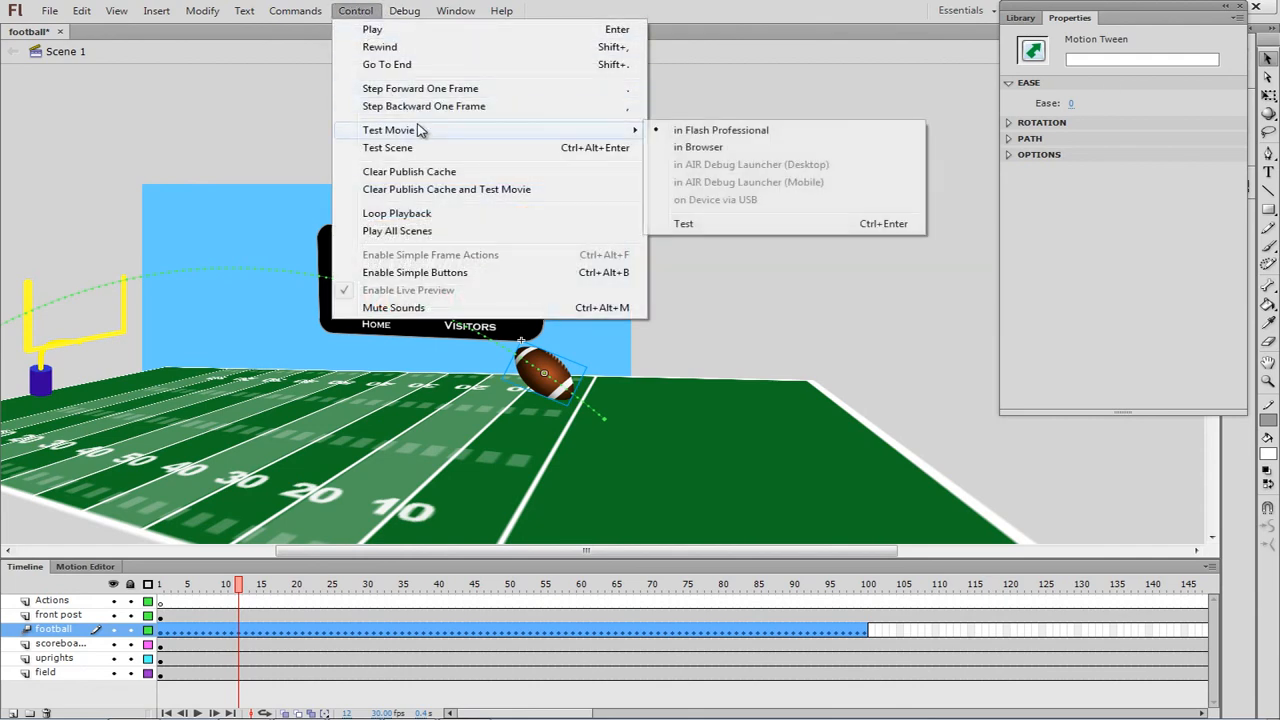
pyautogui.click(680, 134)
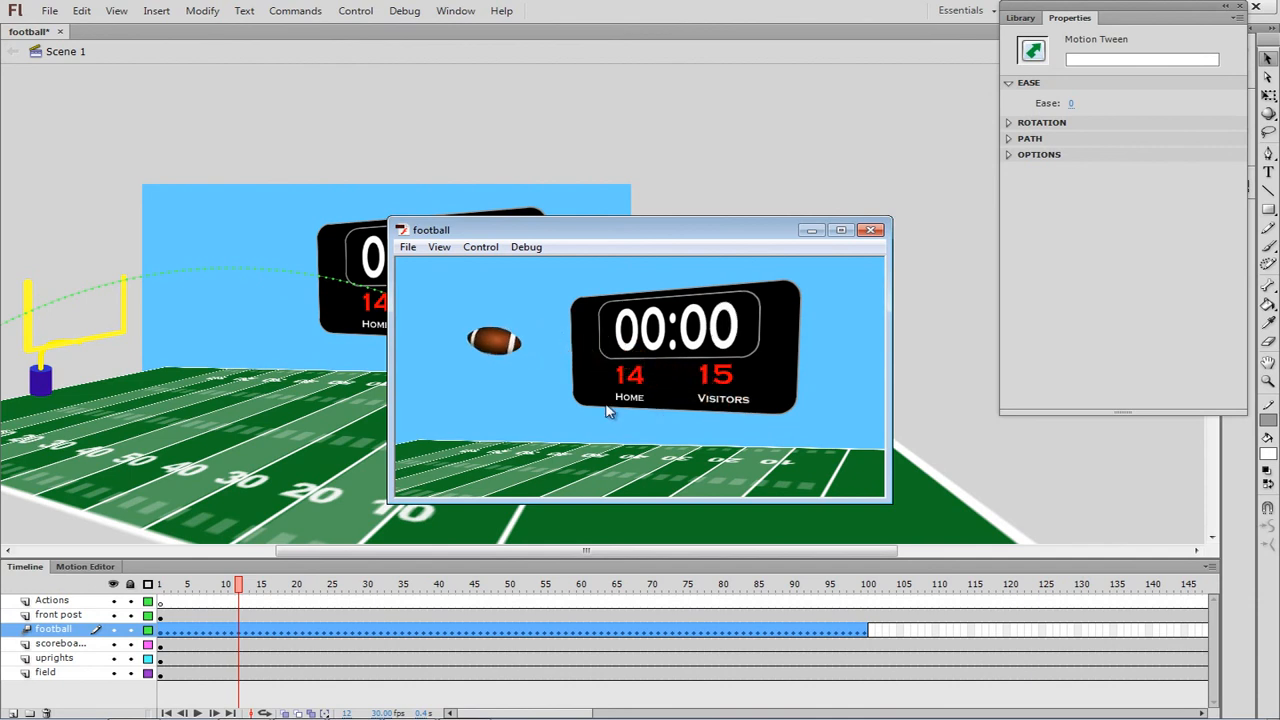
pyautogui.click(870, 231)
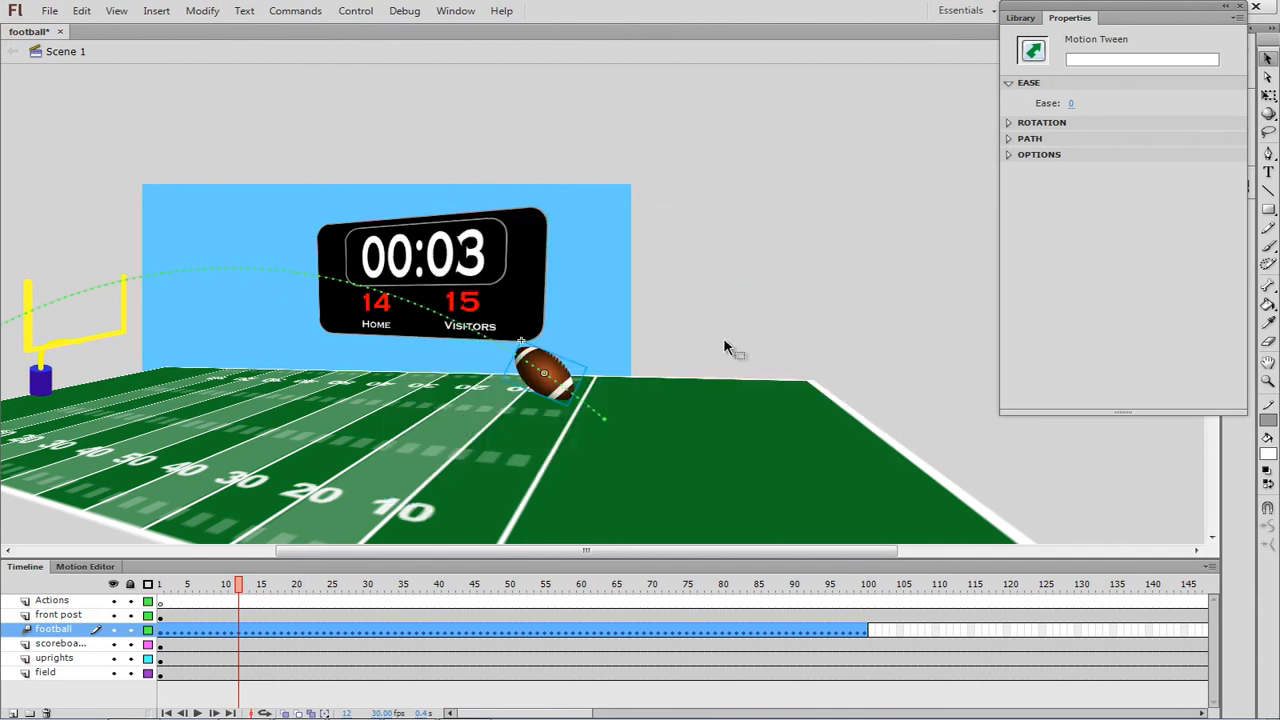